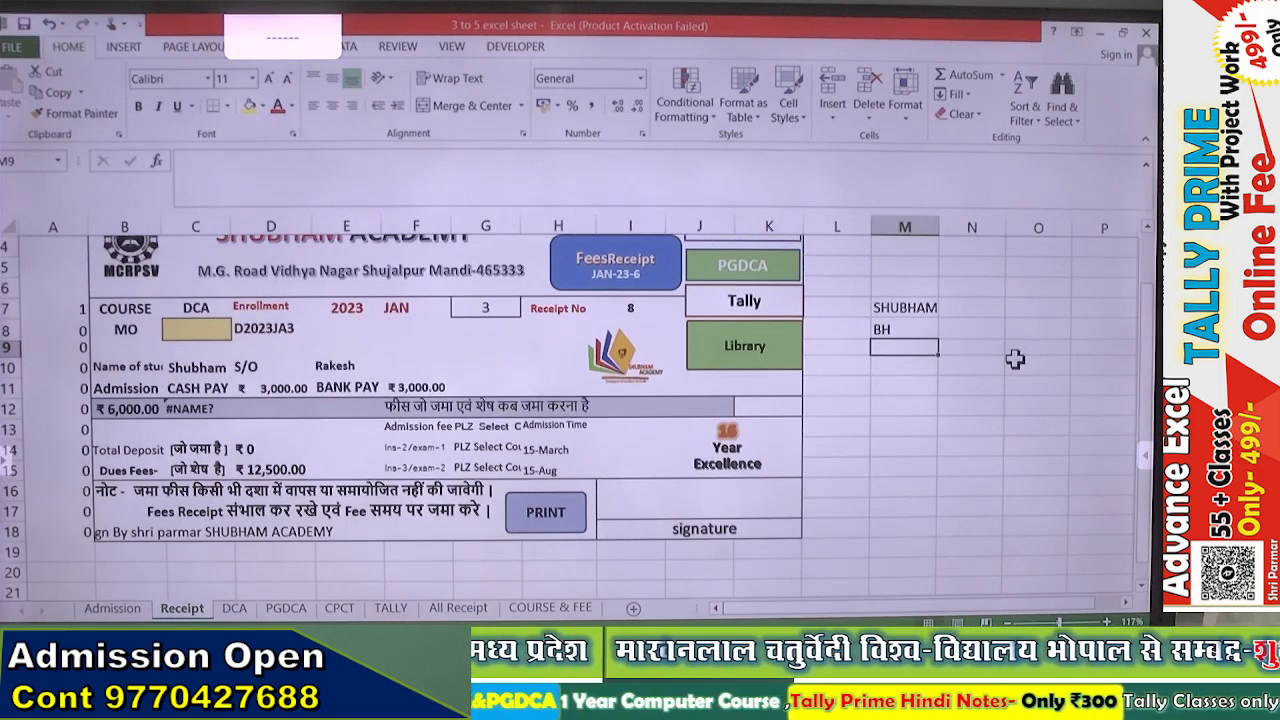
# Clear the sample text from cells M7 to M9 beside the fee receipt
pyautogui.click(201, 572)
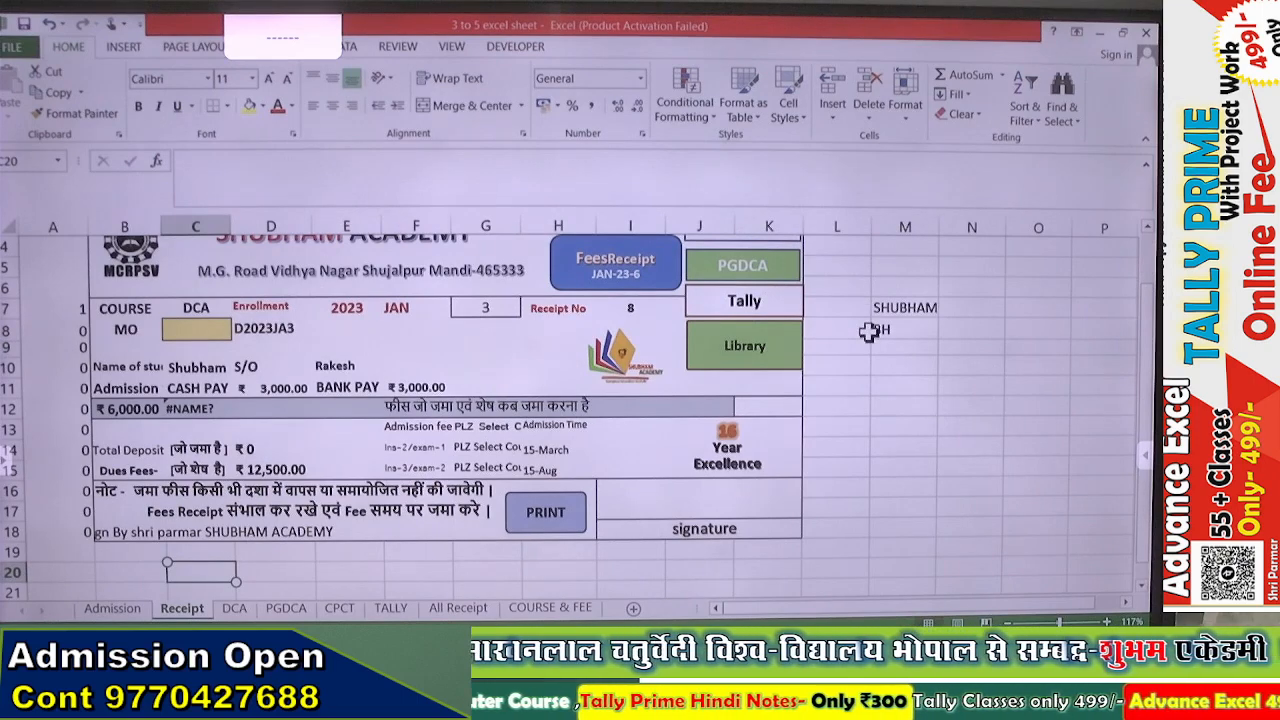
pyautogui.moveTo(893, 306); pyautogui.dragTo(893, 345)
pyautogui.press('Delete')
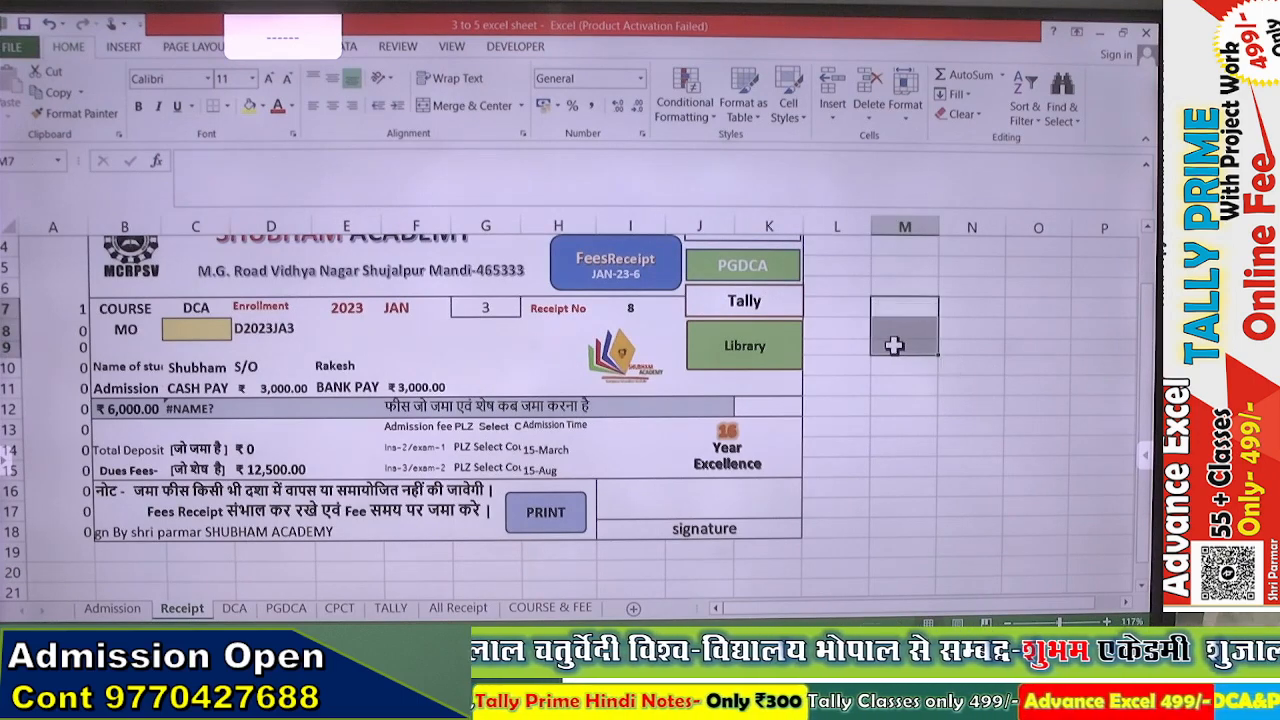
# Enter the formula =MID(D8,6,2) in cell I14 to extract the month code from the enrollment number
pyautogui.click(620, 450)
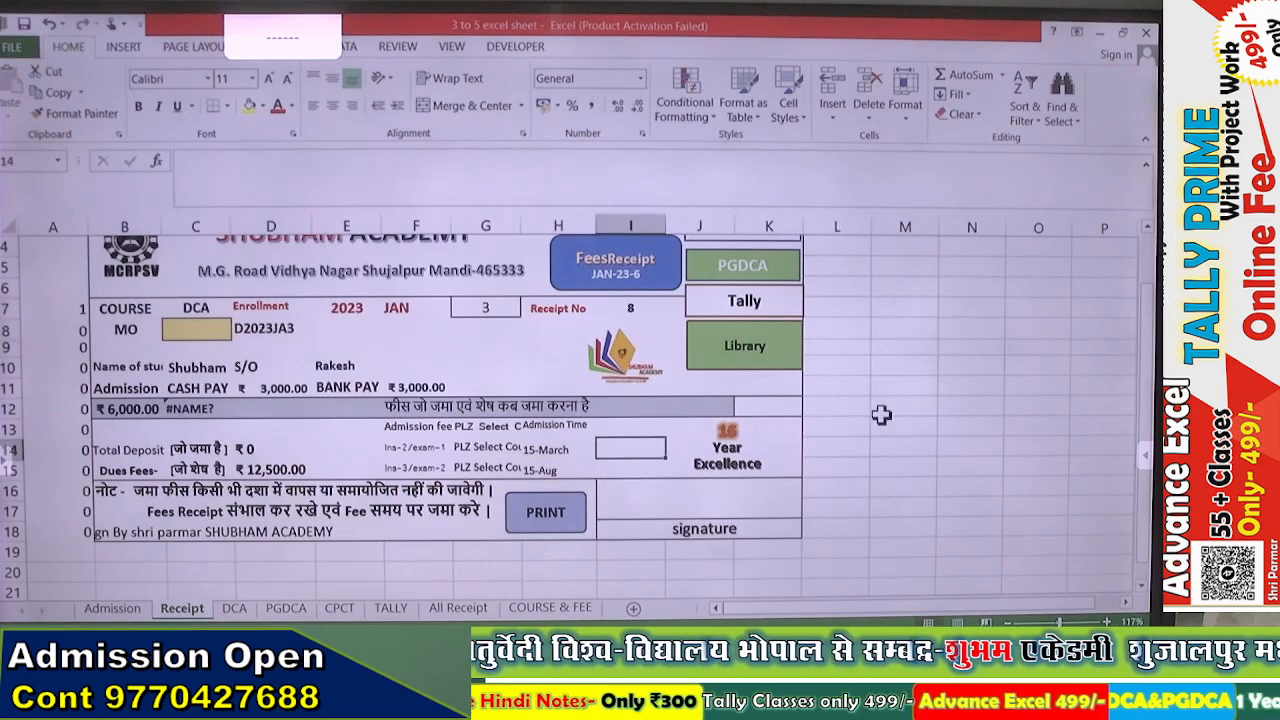
pyautogui.write('=m')
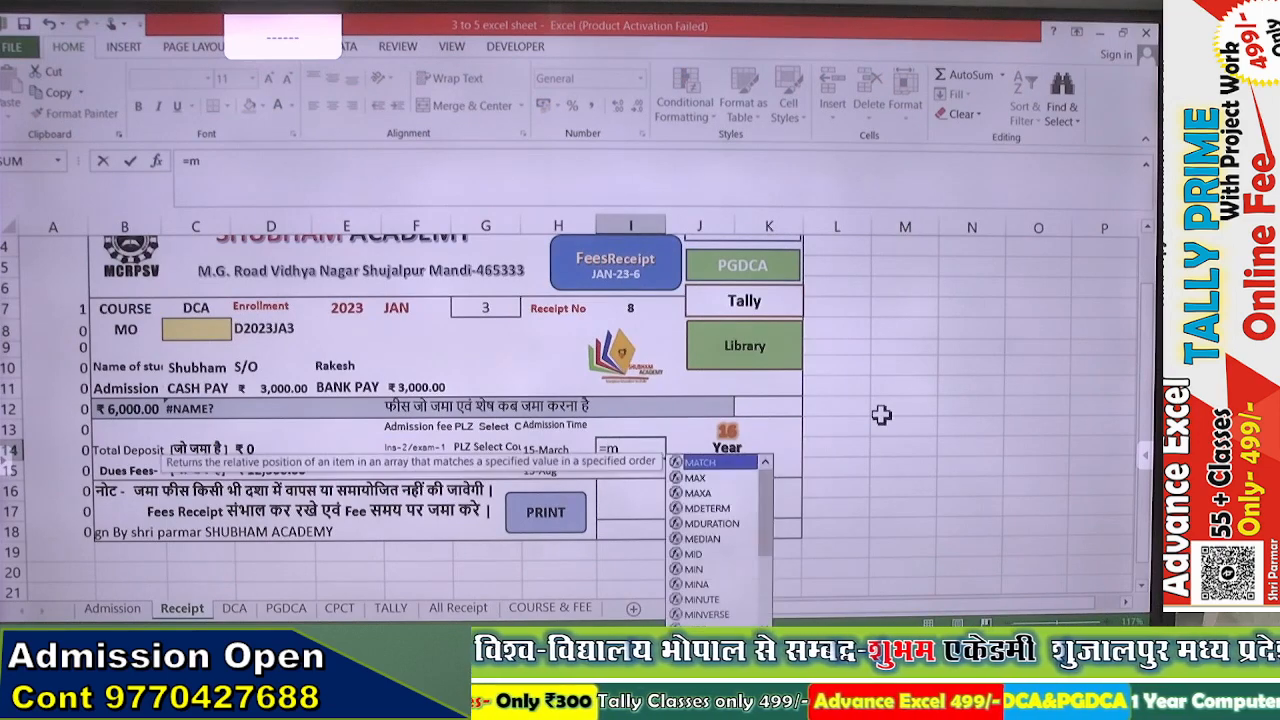
pyautogui.write('id(')
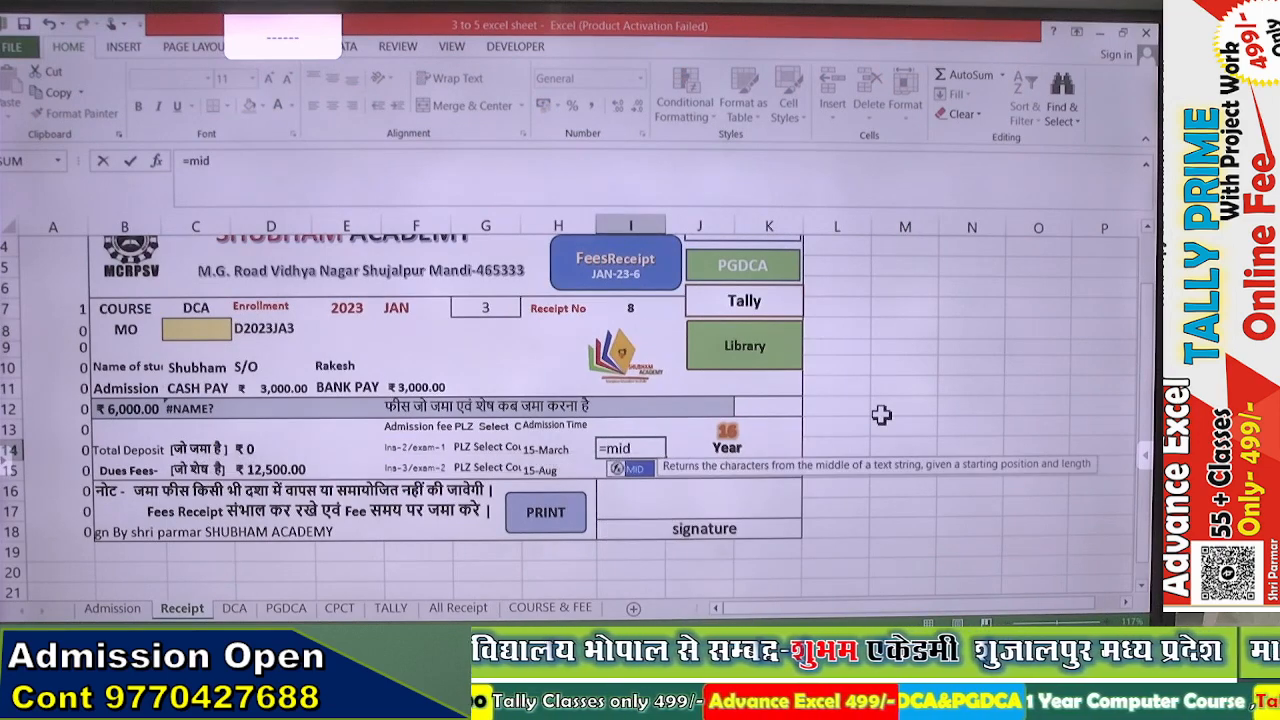
pyautogui.click(268, 328)
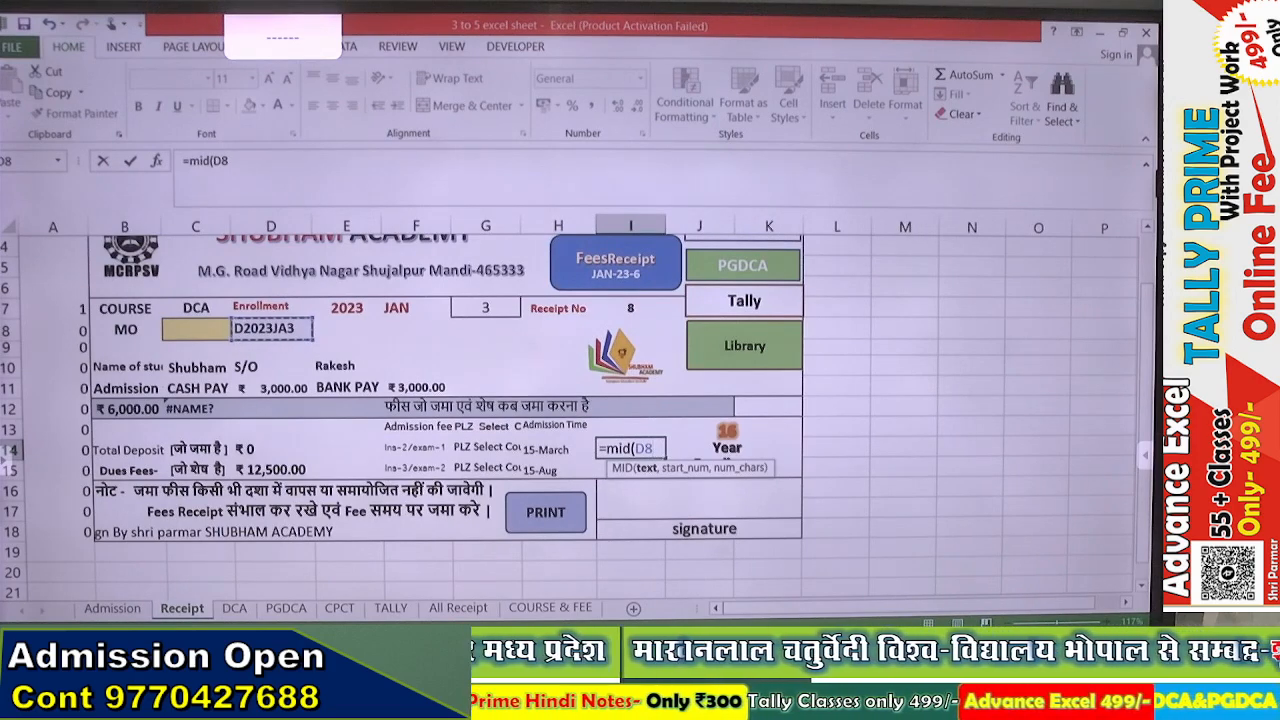
pyautogui.write(',6')
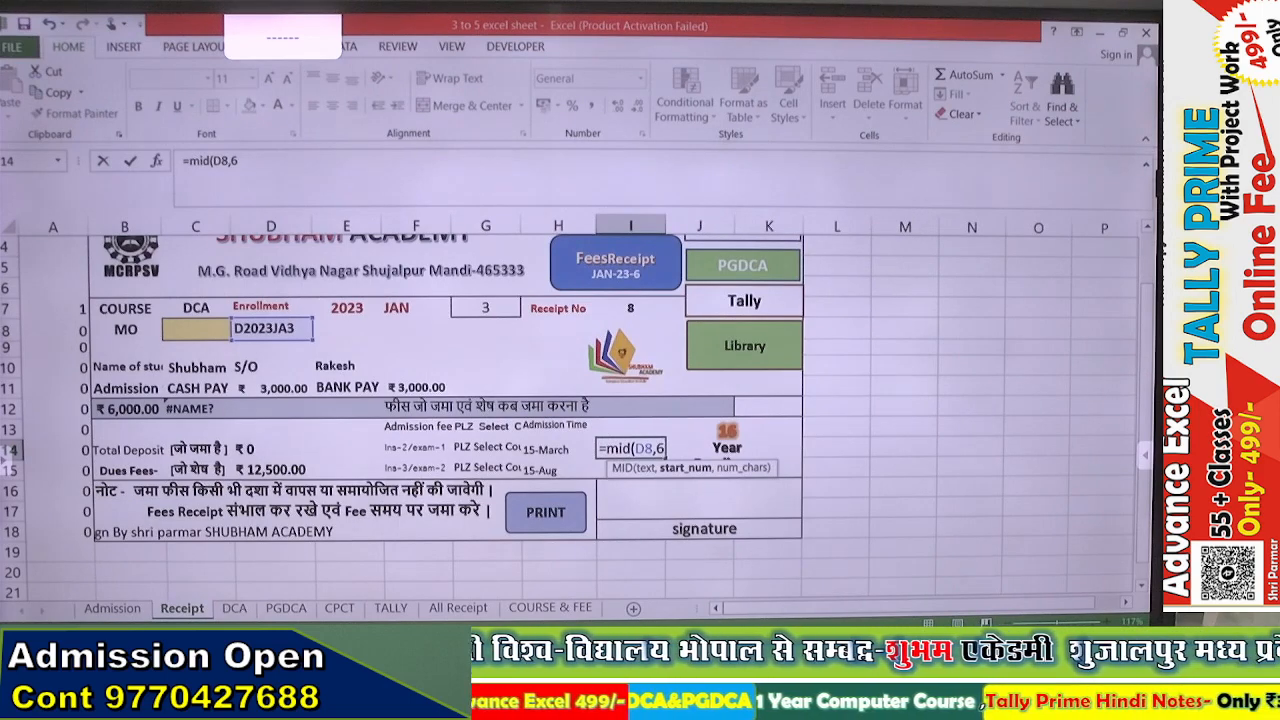
pyautogui.write(',')
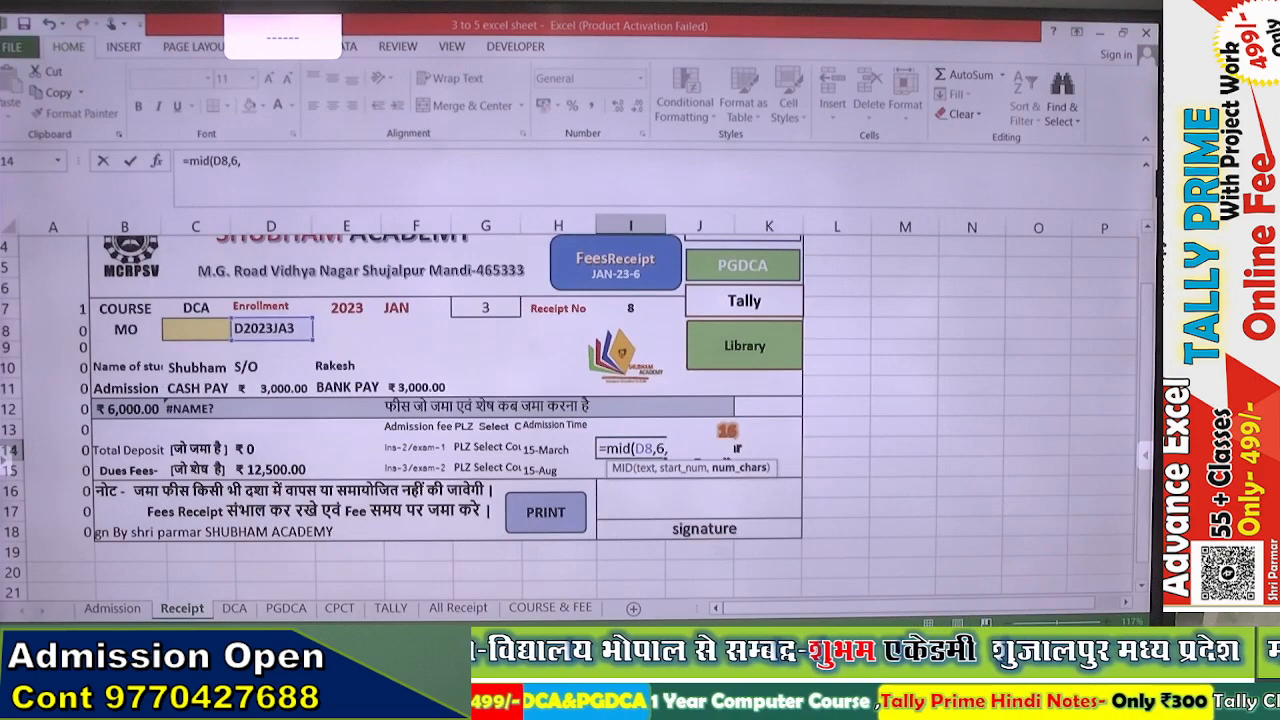
pyautogui.write('2)')
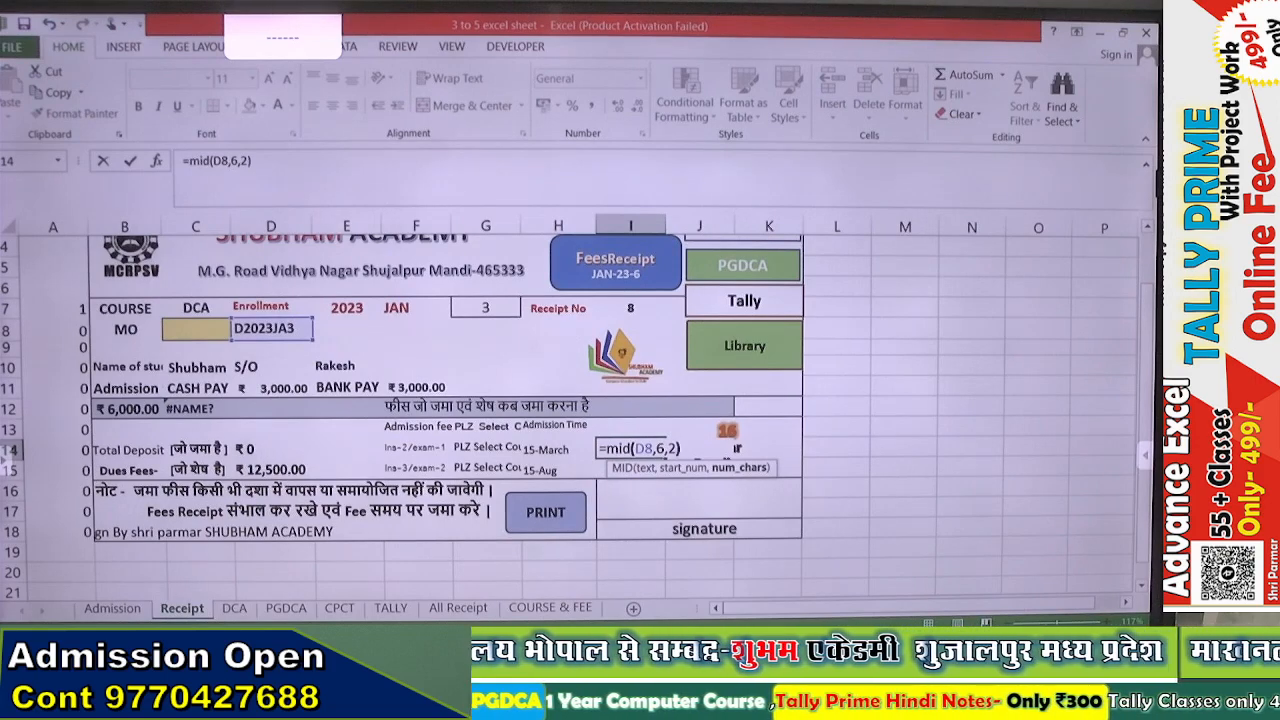
pyautogui.press('Return')
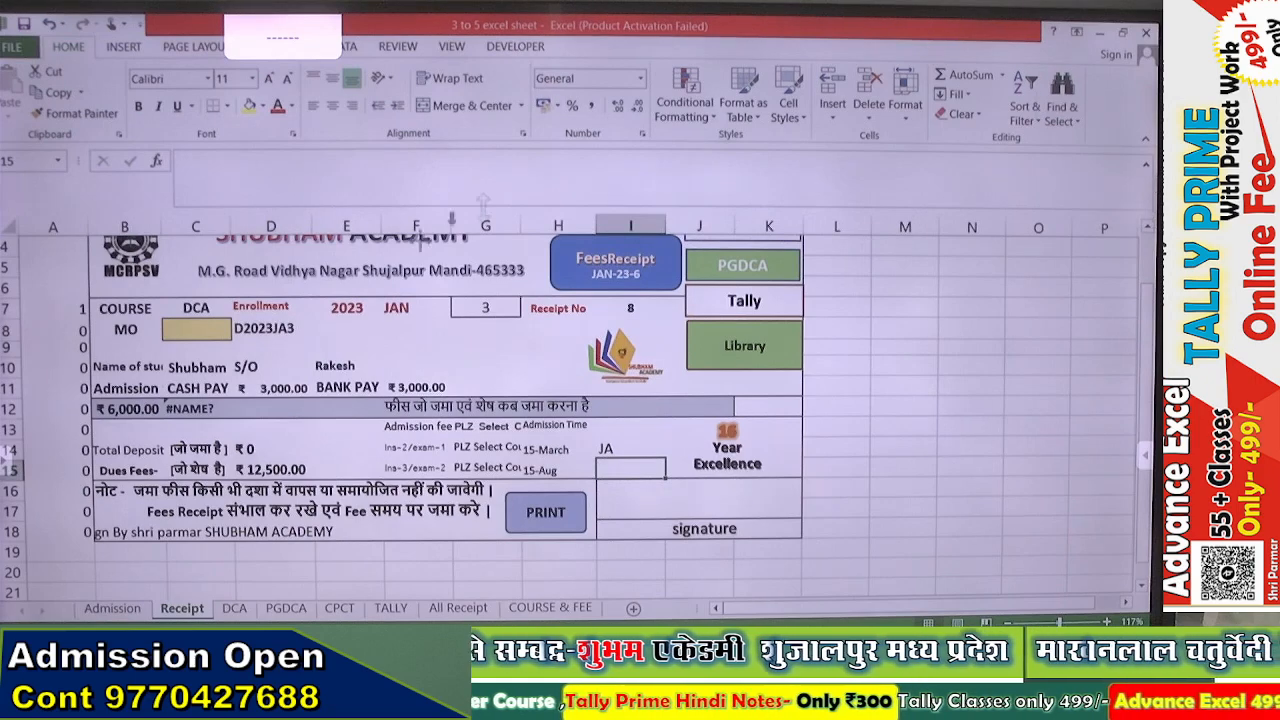
# Set the enrollment month in cell F7 to JULY
pyautogui.click(400, 308)
pyautogui.click(456, 308)
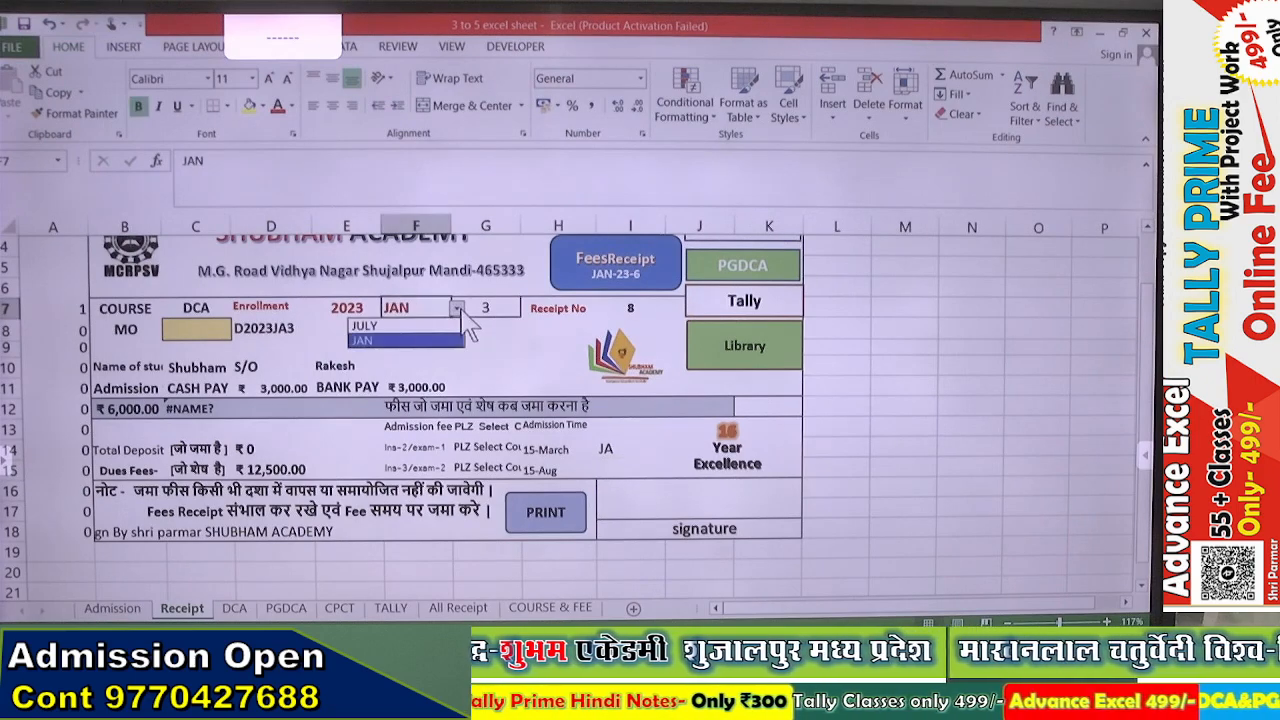
pyautogui.click(384, 328)
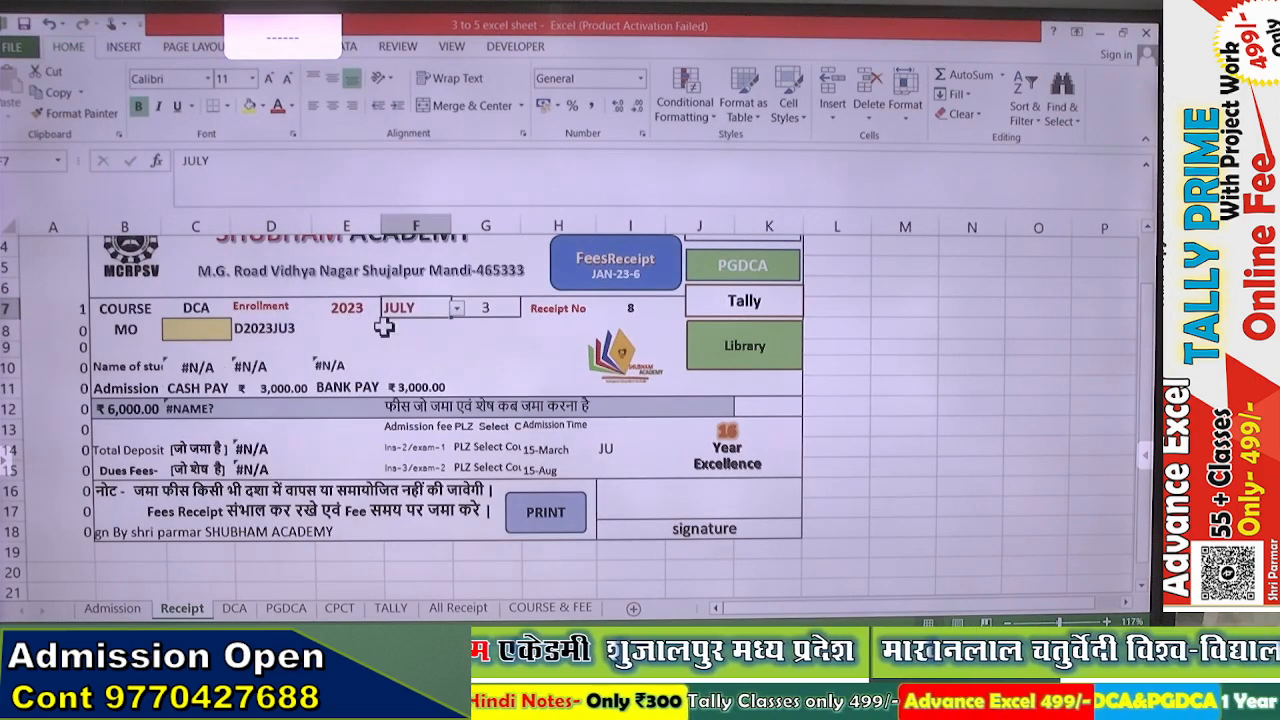
# Extend the formula in I14 to =IF(MID(D8,6,2)="JU","15-Aug","15-Mar")
pyautogui.click(609, 454)
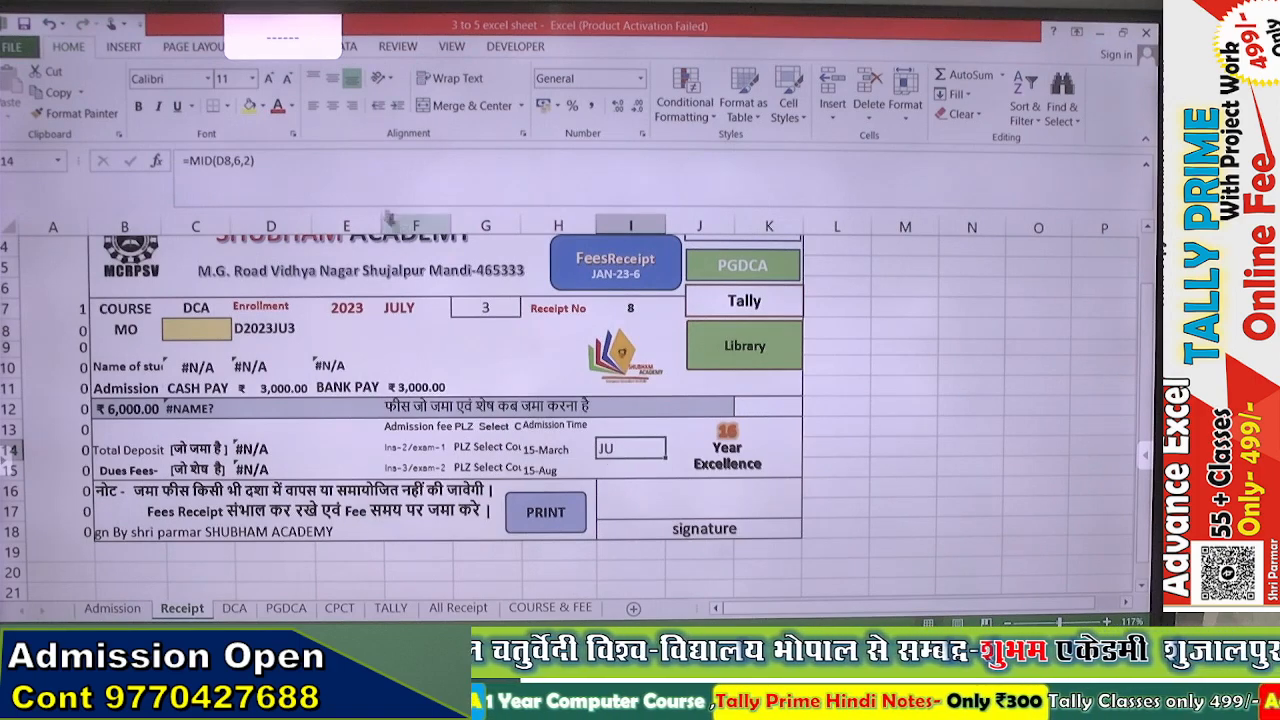
pyautogui.click(188, 164)
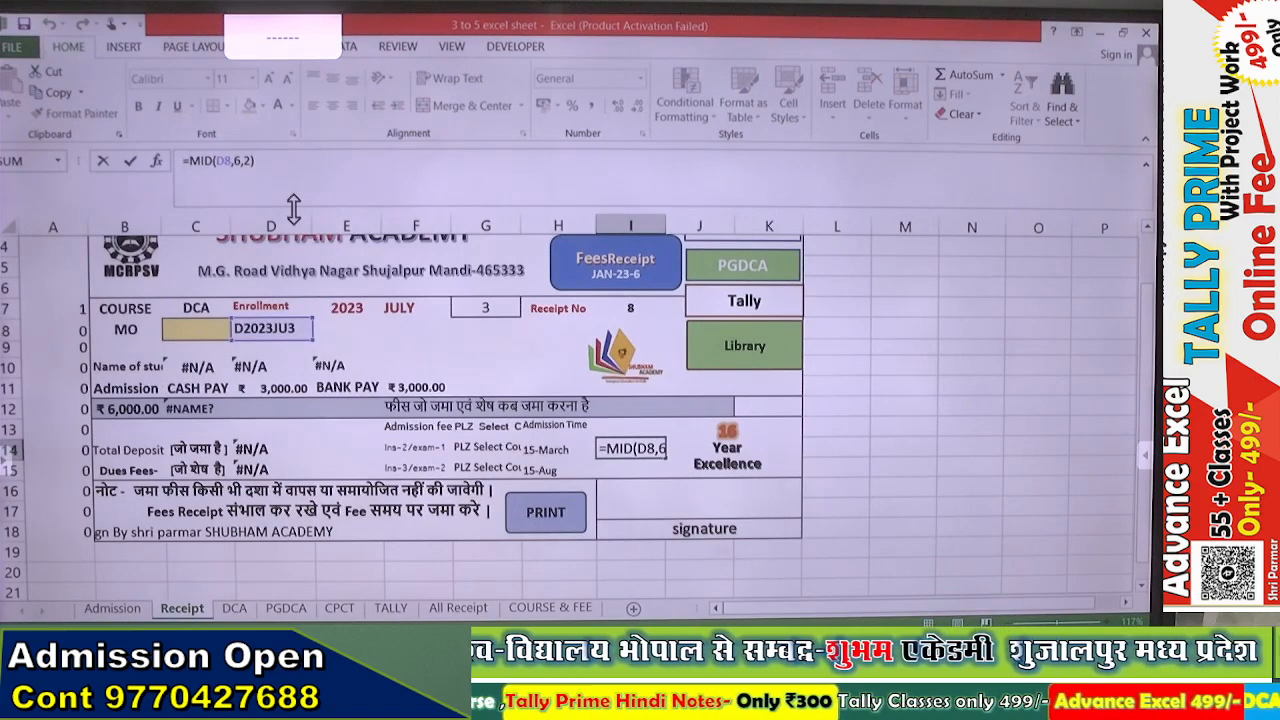
pyautogui.write('if(')
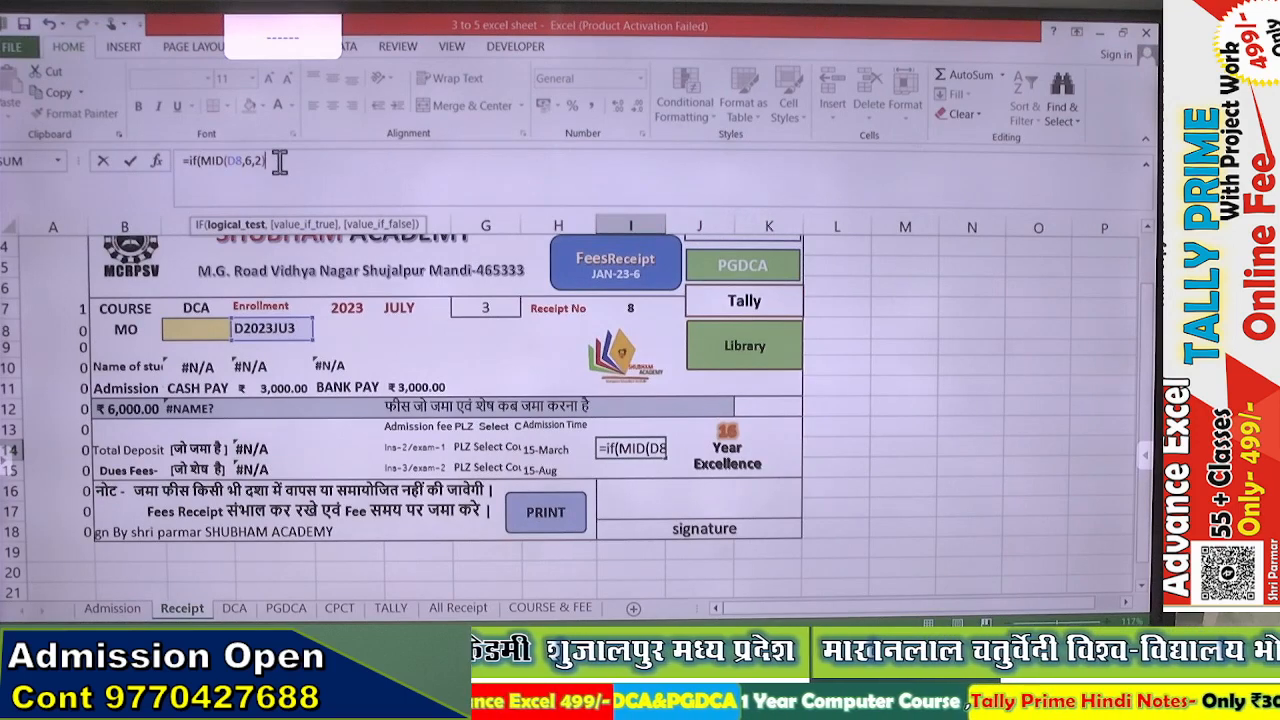
pyautogui.write('=')
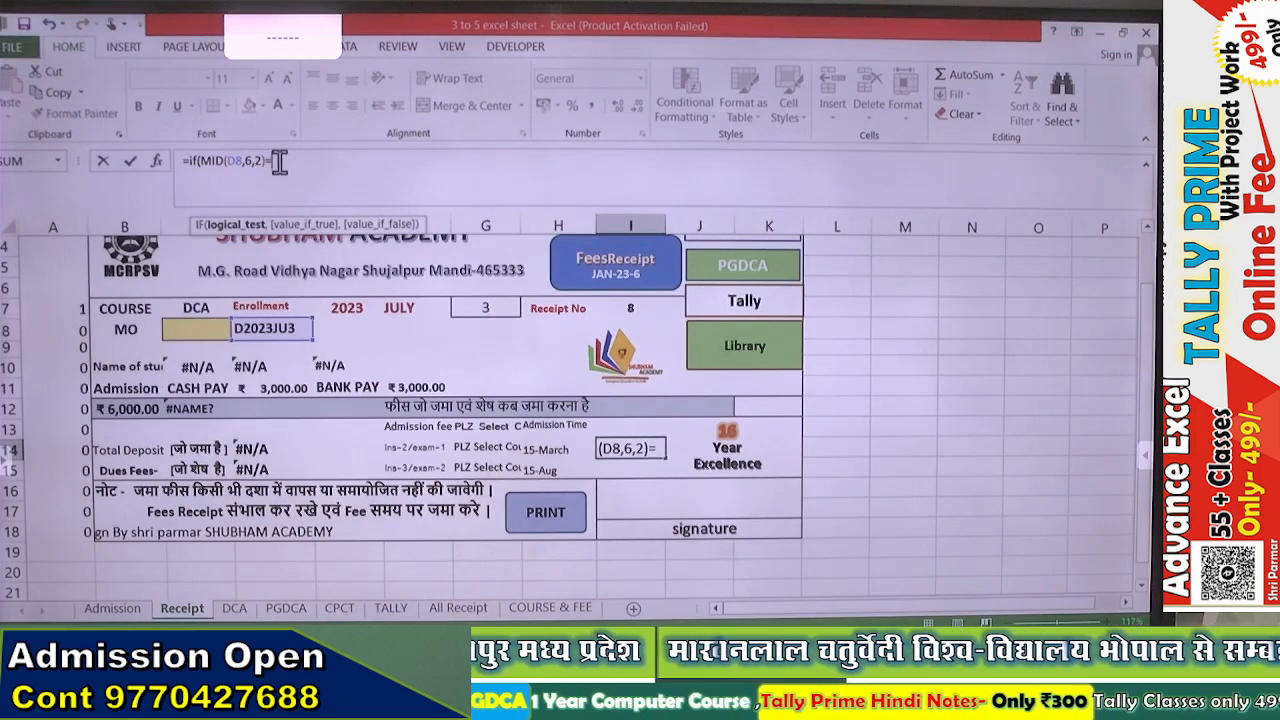
pyautogui.write('"')
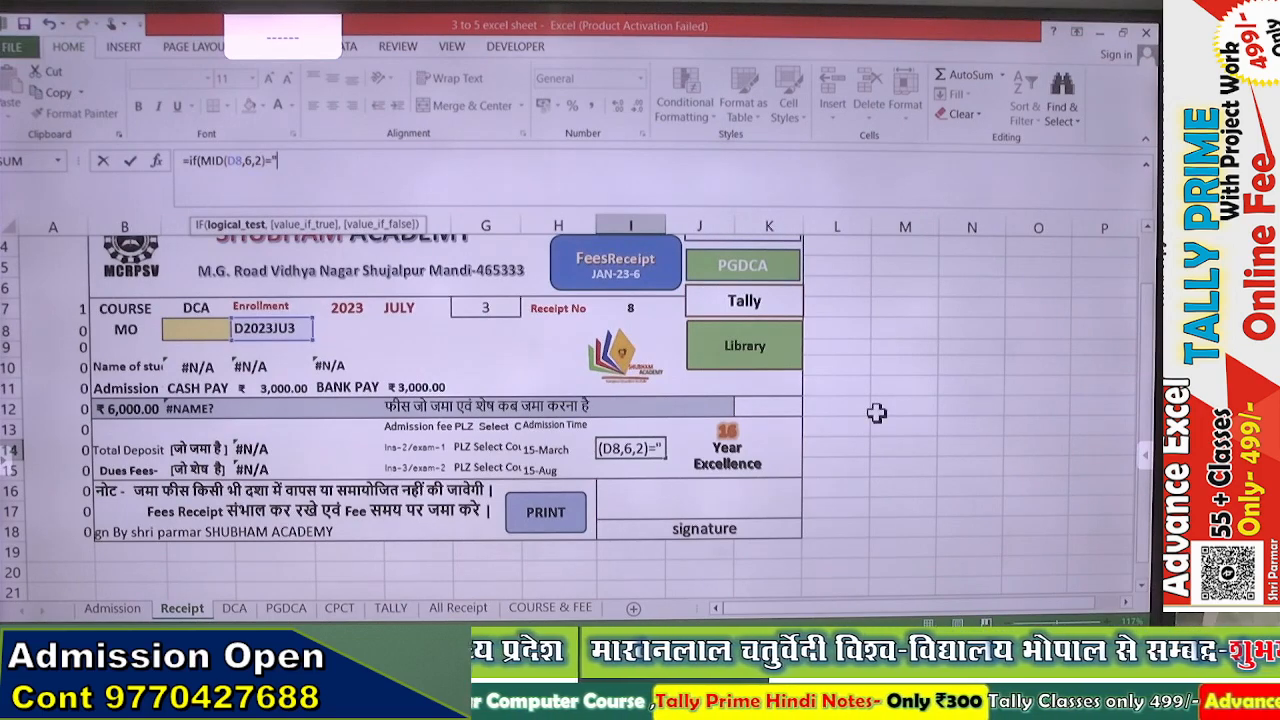
pyautogui.write('JU')
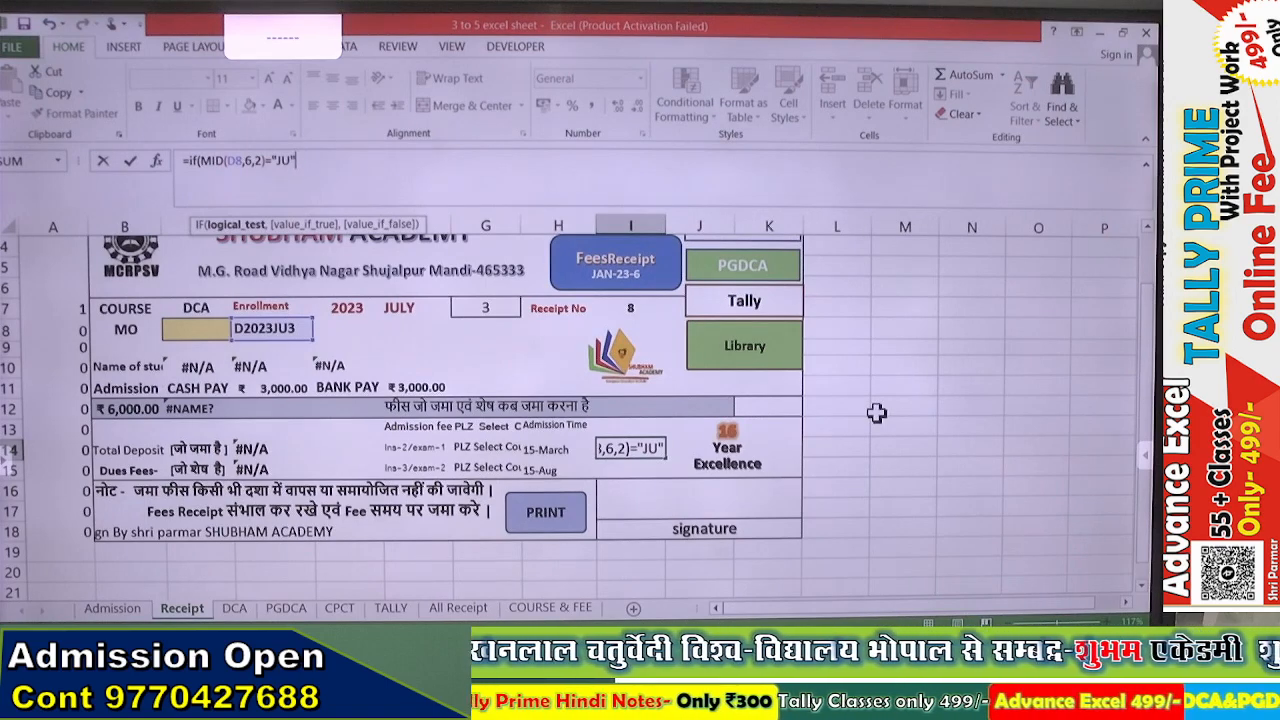
pyautogui.write('",')
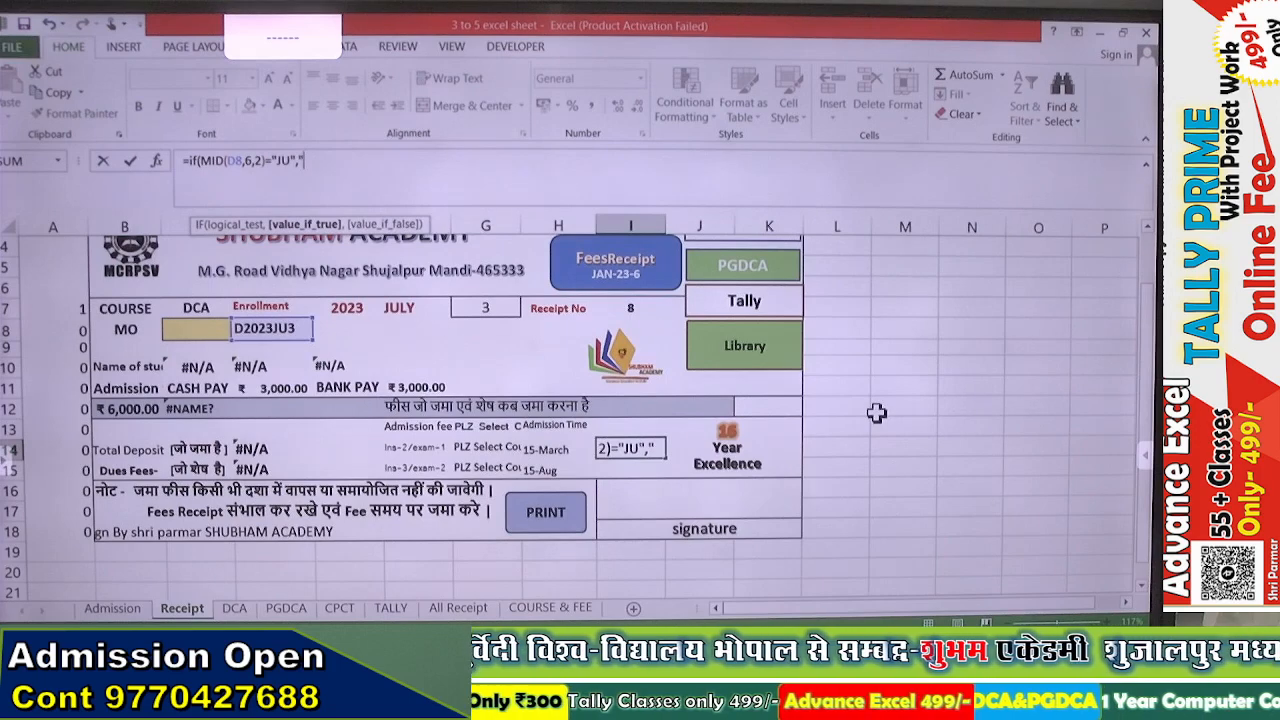
pyautogui.write('"15-')
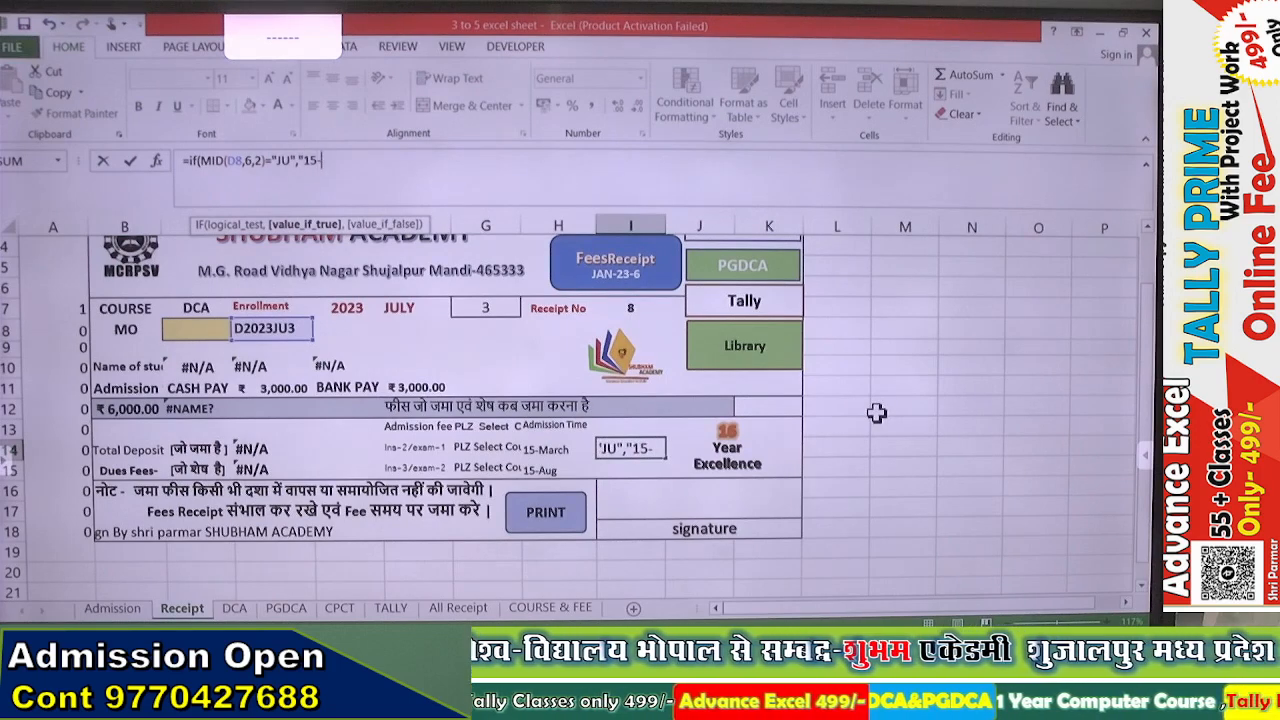
pyautogui.write('Aug')
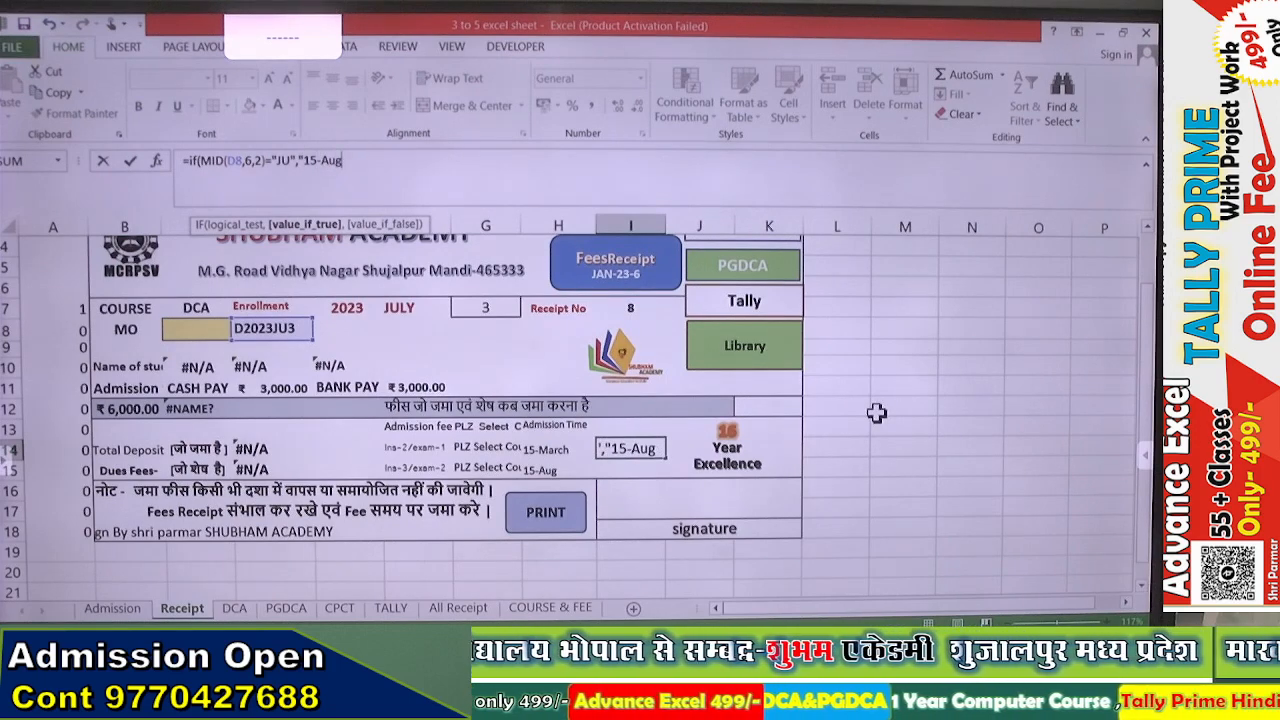
pyautogui.write('","15')
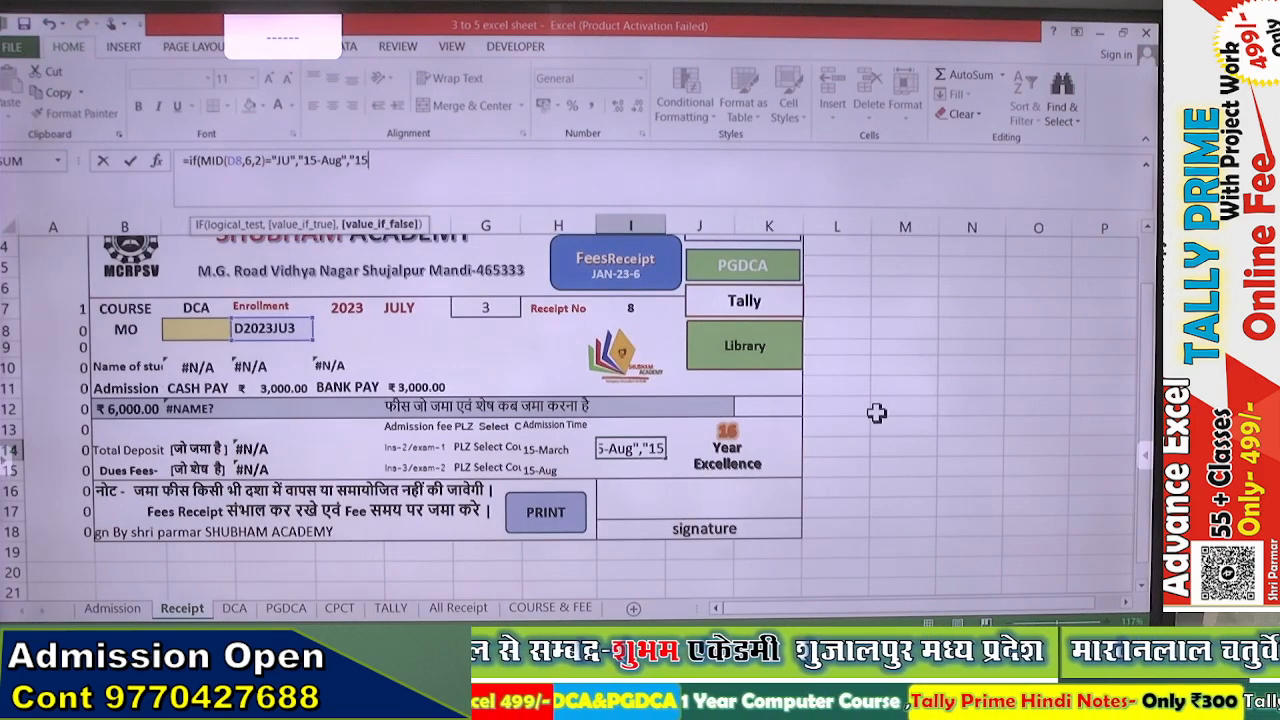
pyautogui.write('-Mar')
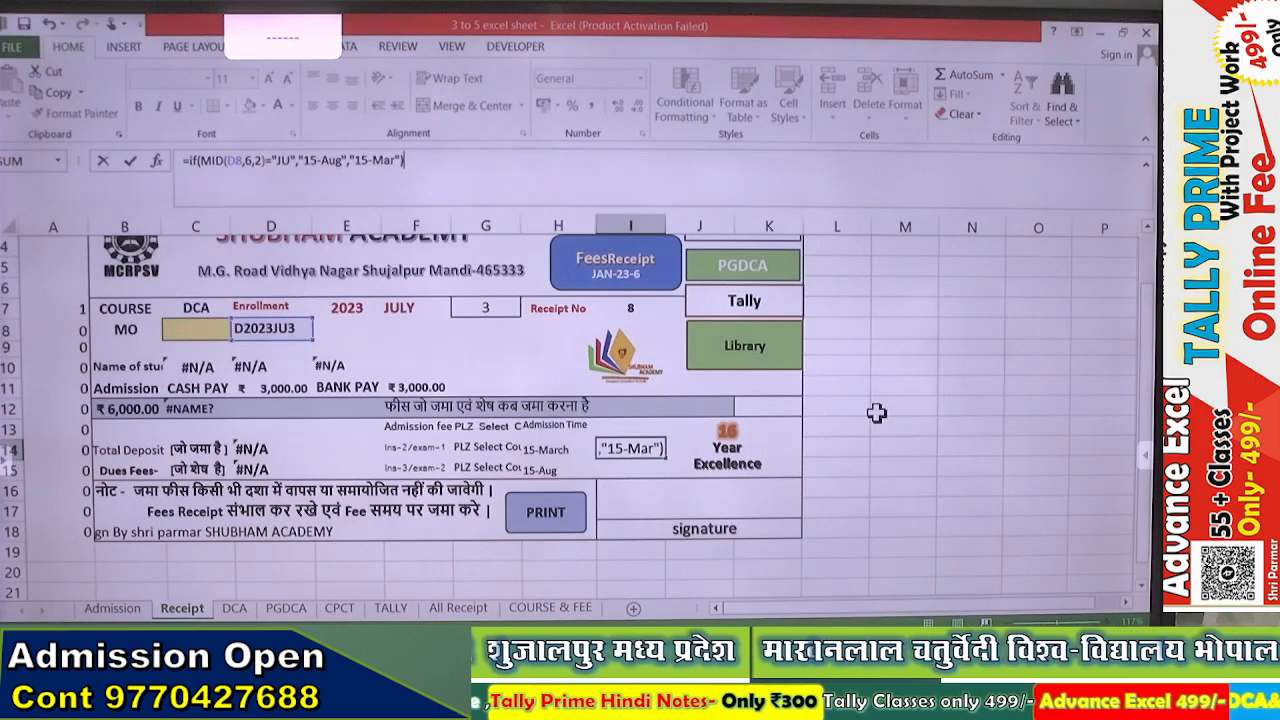
pyautogui.press('Return')
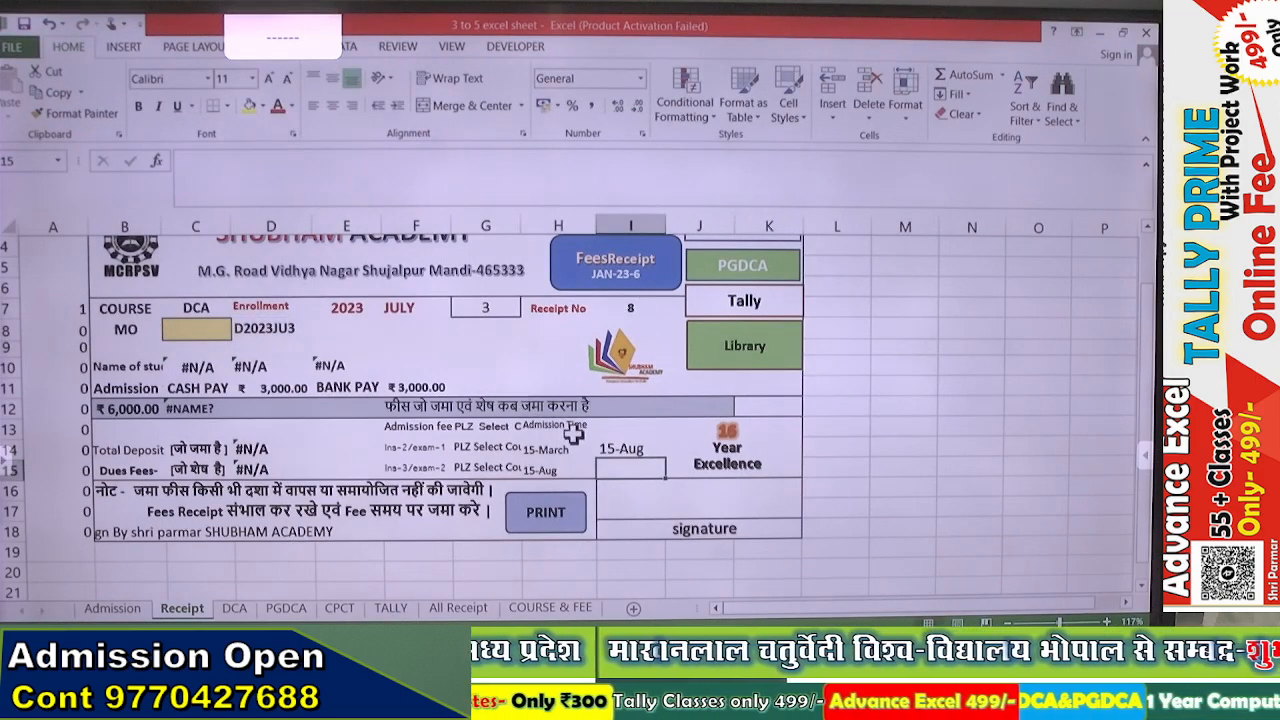
# Test the I14 date formula by switching the enrollment month to JAN and back to JULY
pyautogui.click(402, 308)
pyautogui.click(456, 308)
pyautogui.click(414, 330)
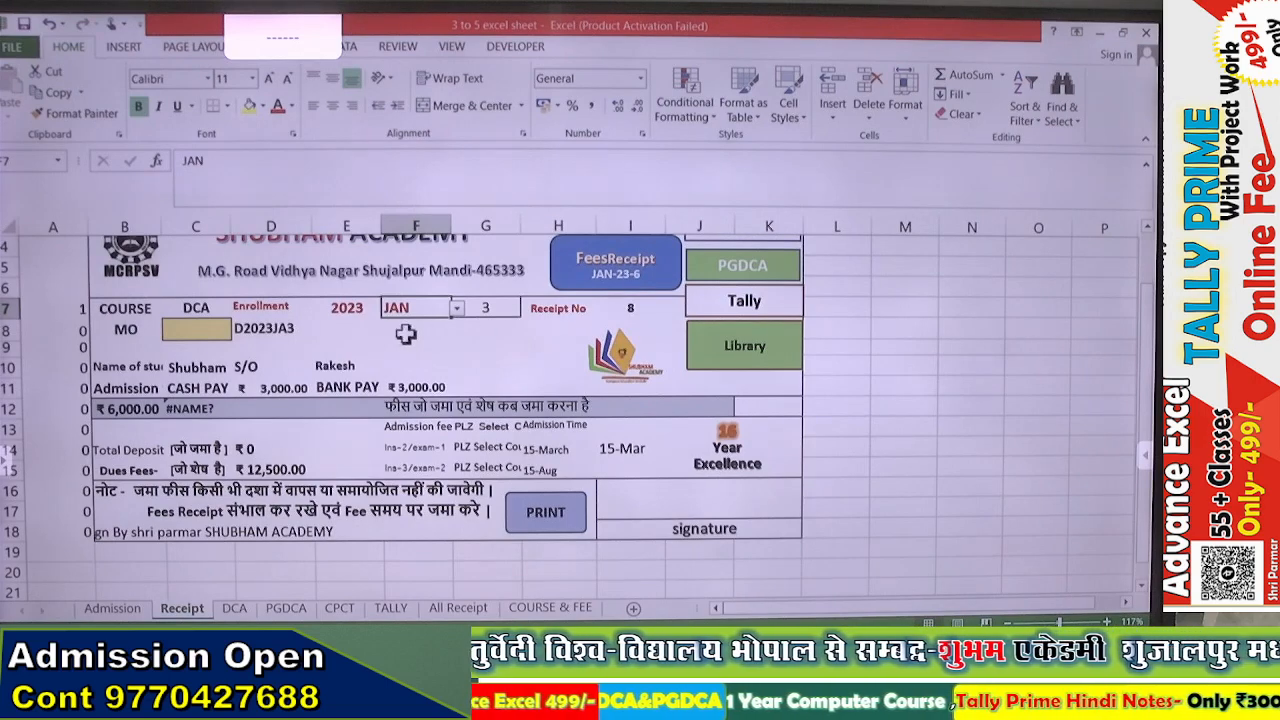
pyautogui.click(456, 308)
pyautogui.click(433, 325)
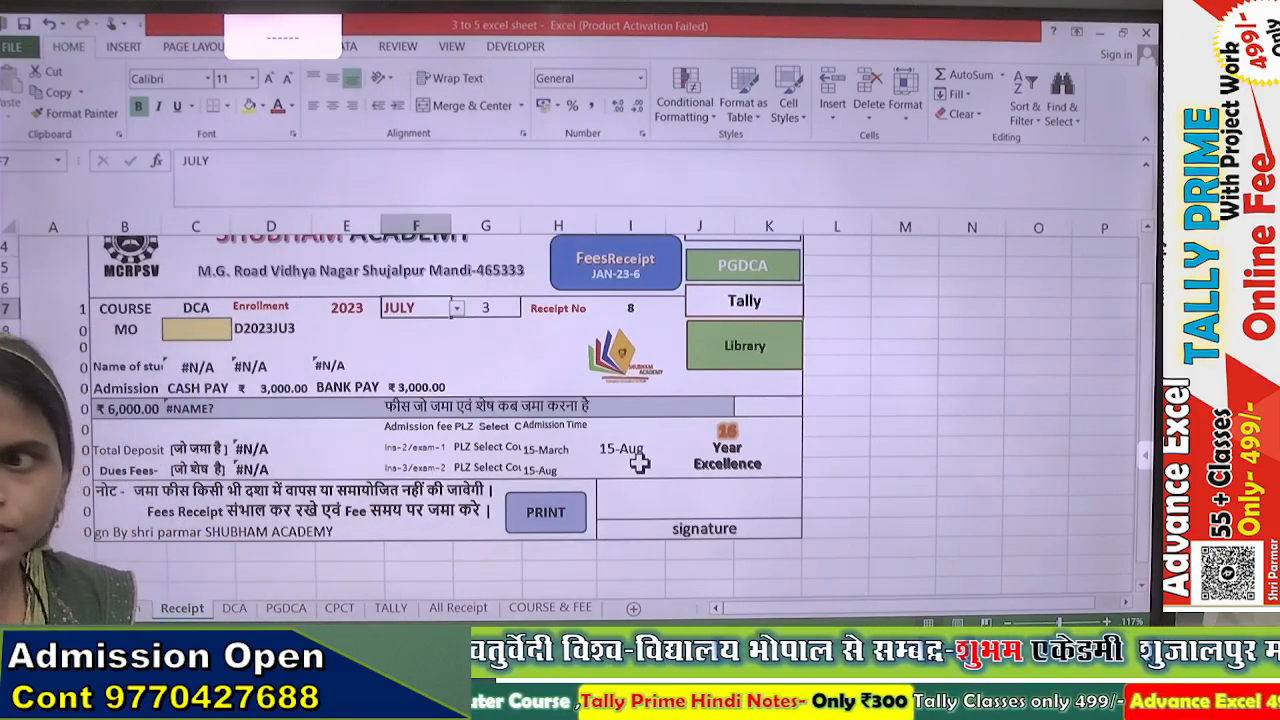
# Copy the complete formula text of I14 and paste it into I15, keeping the reference to D8
pyautogui.click(639, 464)
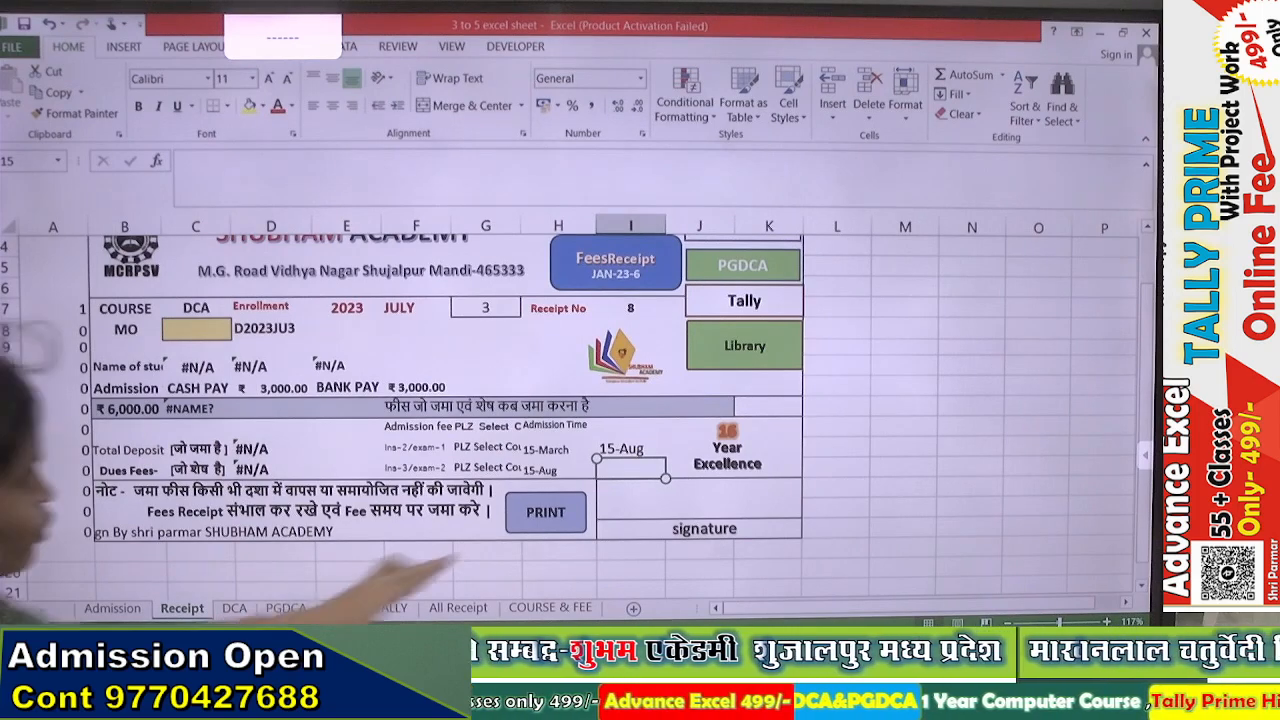
pyautogui.click(625, 449)
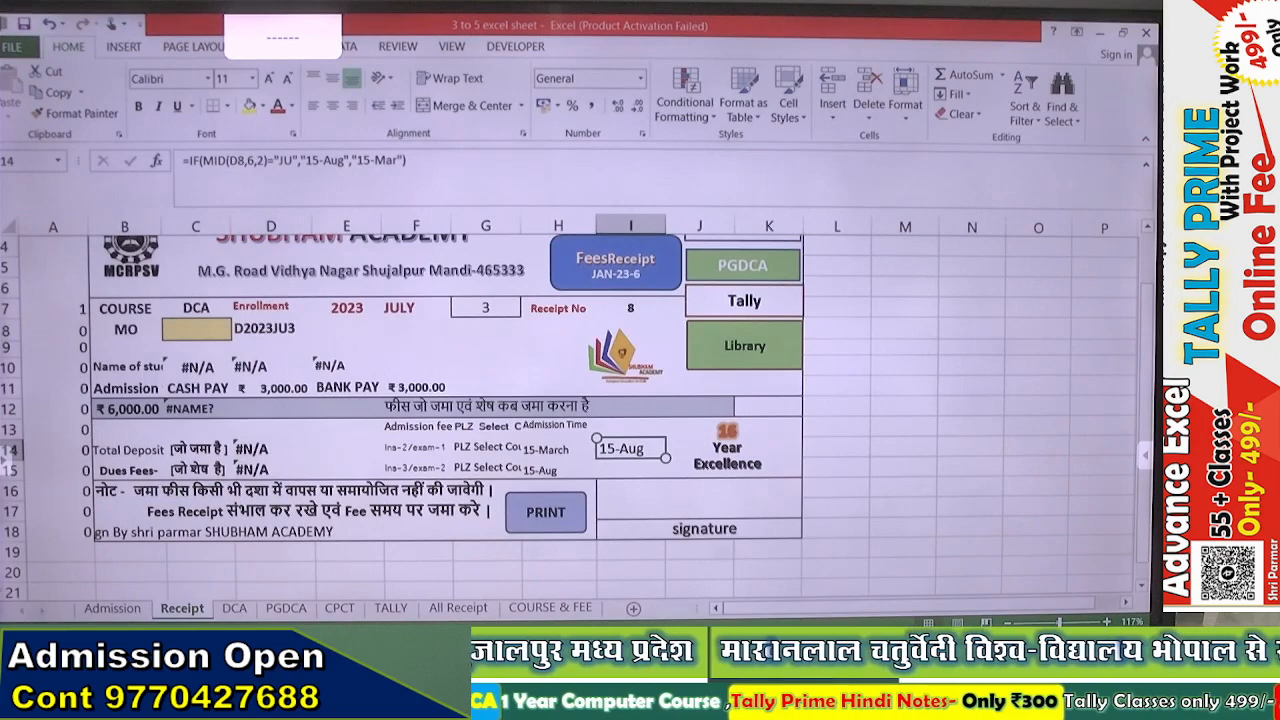
pyautogui.click(420, 165)
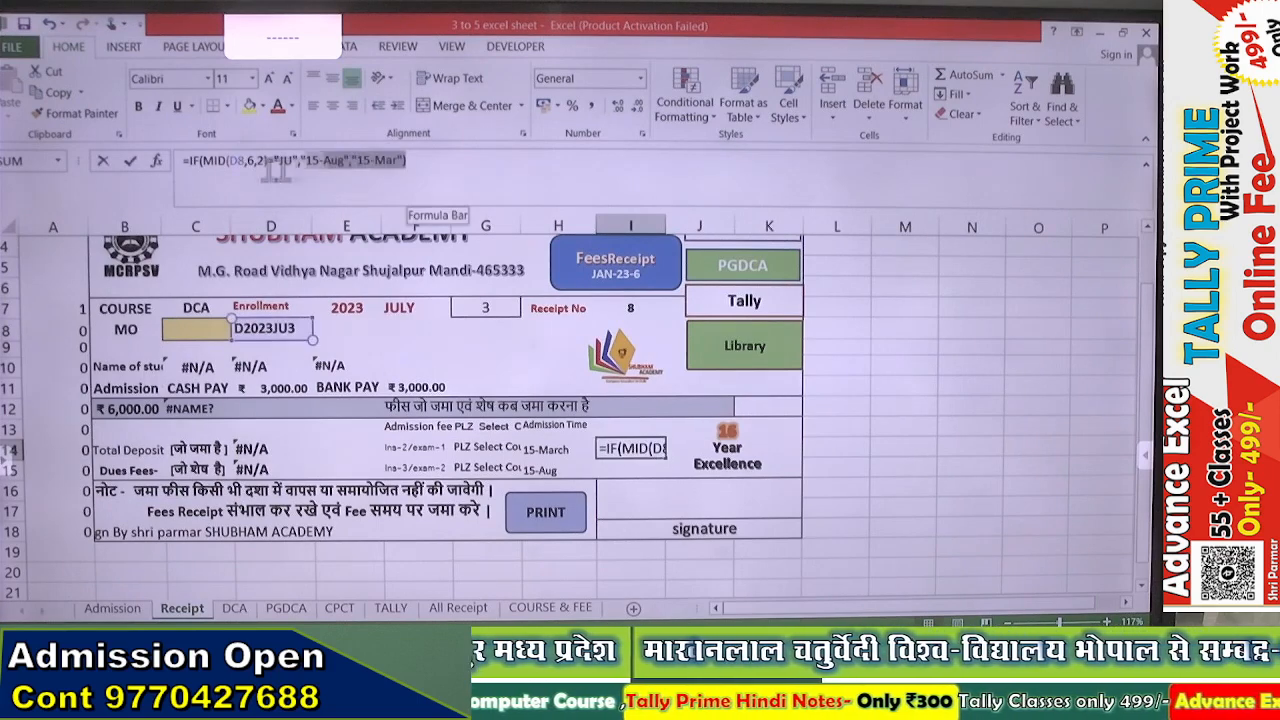
pyautogui.moveTo(275, 170); pyautogui.dragTo(179, 160)
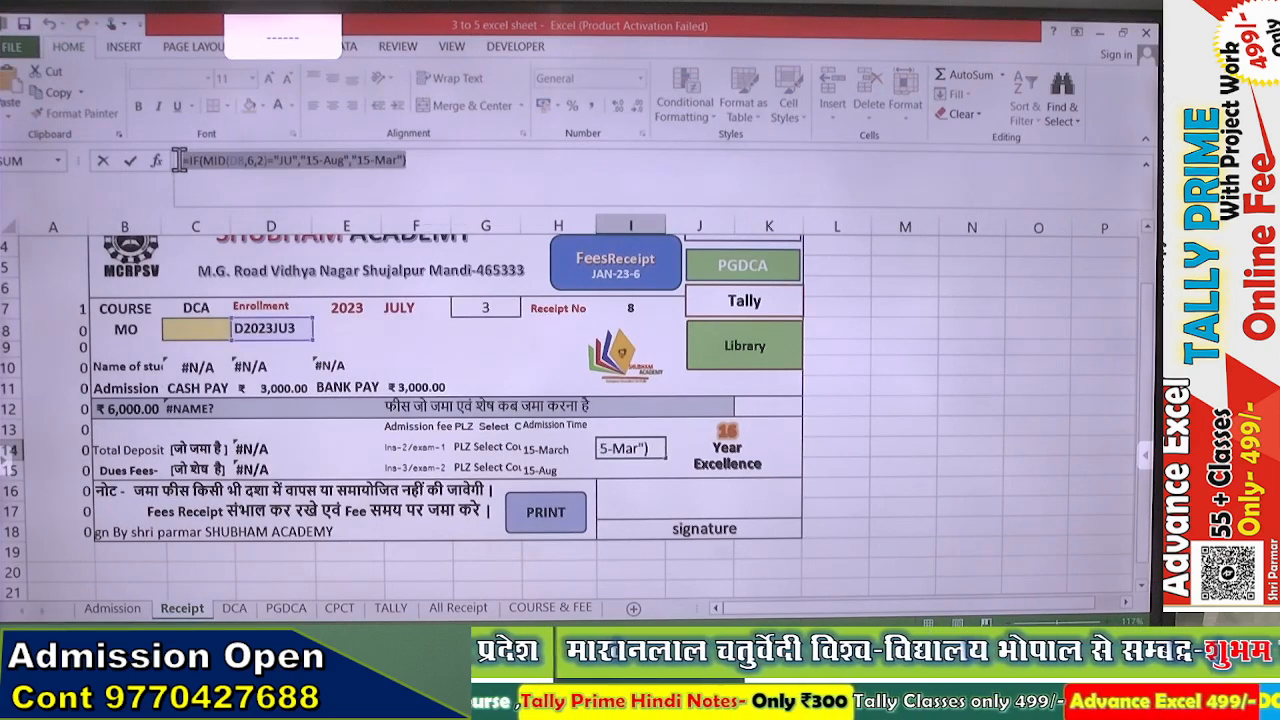
pyautogui.press('Return')
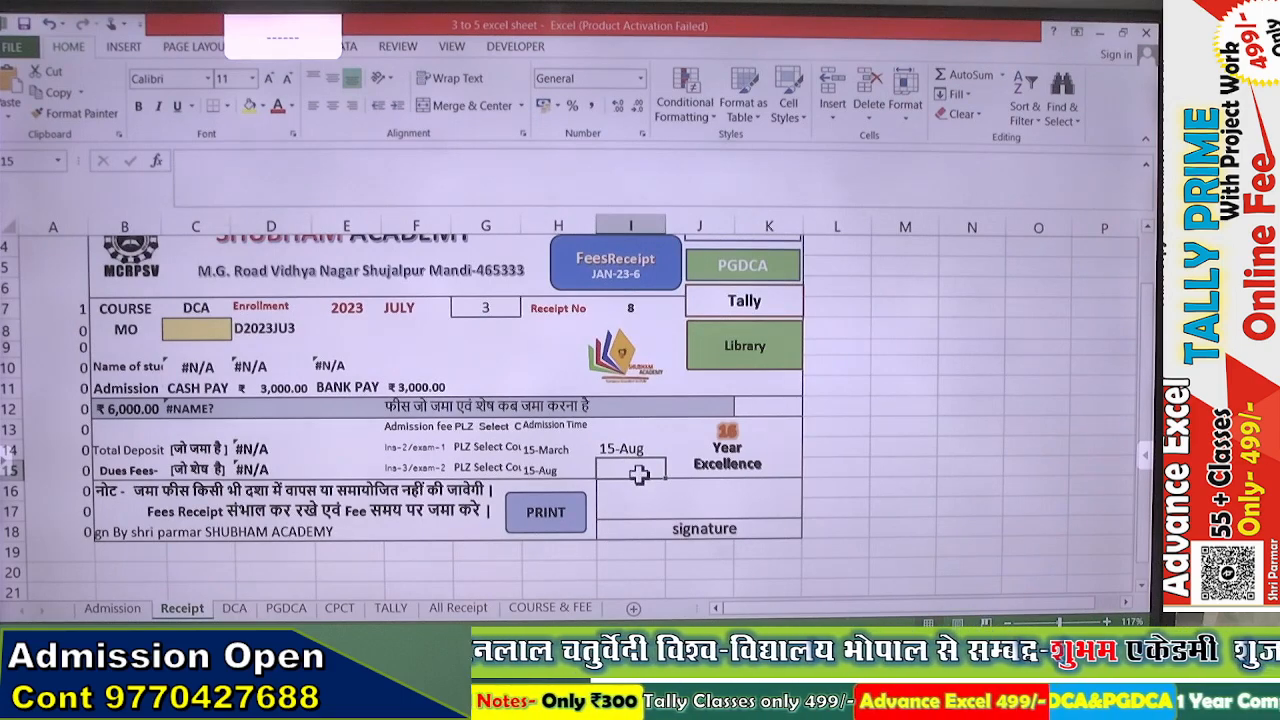
pyautogui.hotkey('ctrl', 'v')
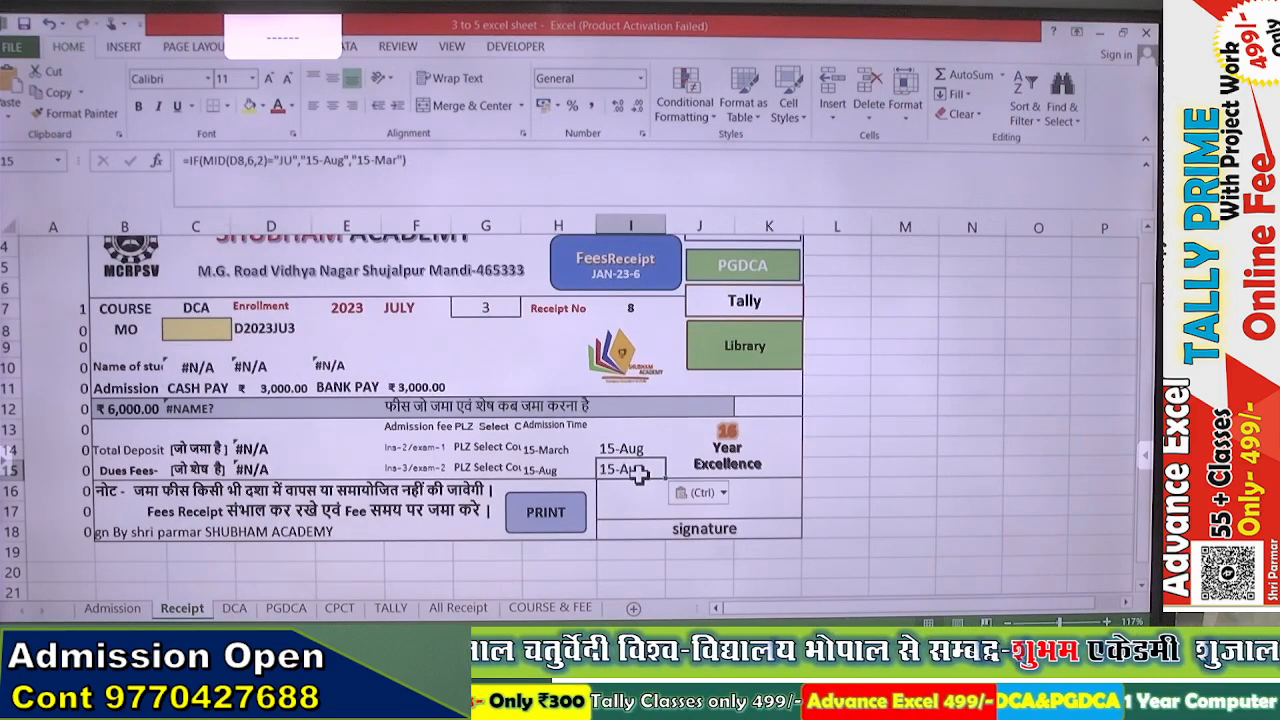
# Compare the existing installment date formula in H15 with the pasted formula in I15
pyautogui.click(949, 512)
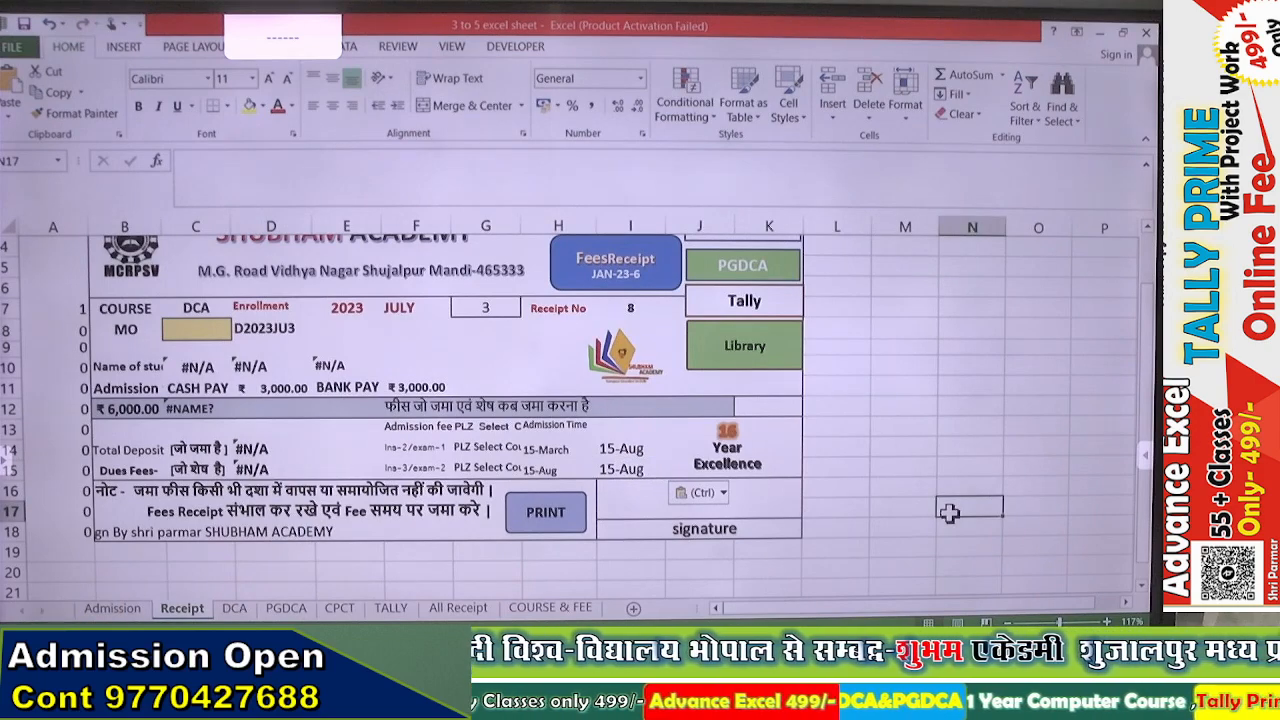
pyautogui.click(588, 468)
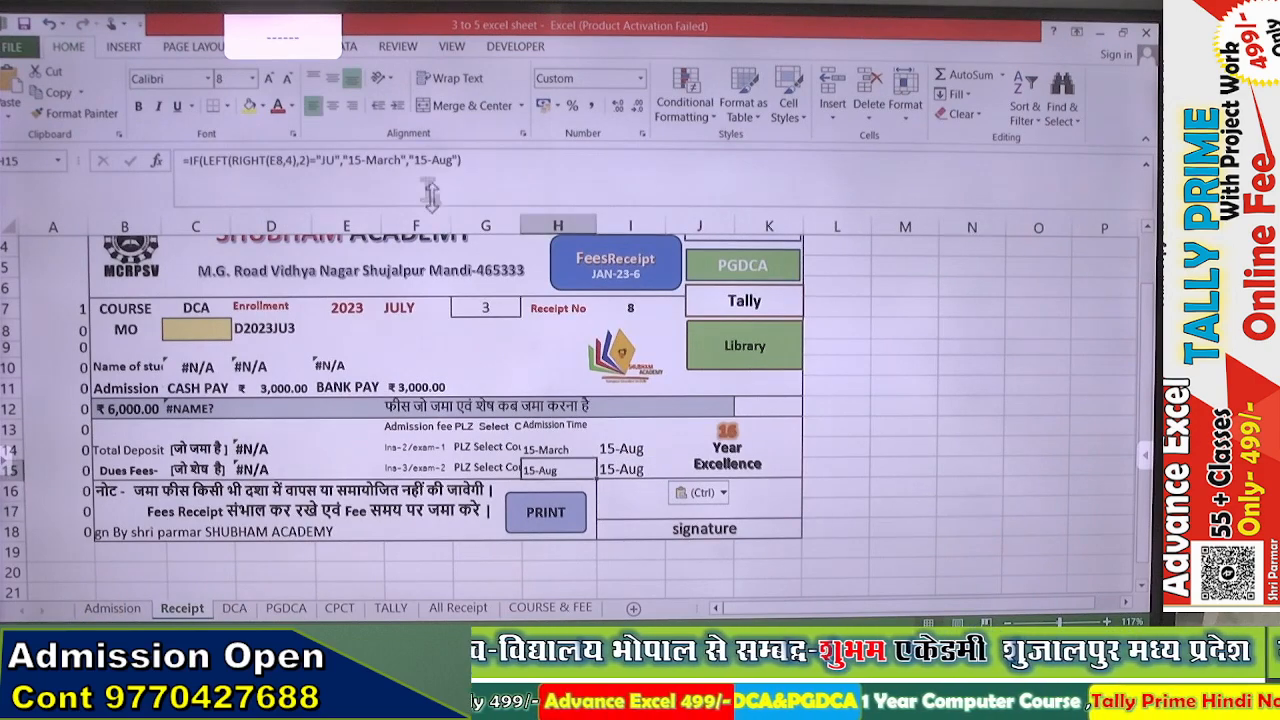
pyautogui.click(625, 470)
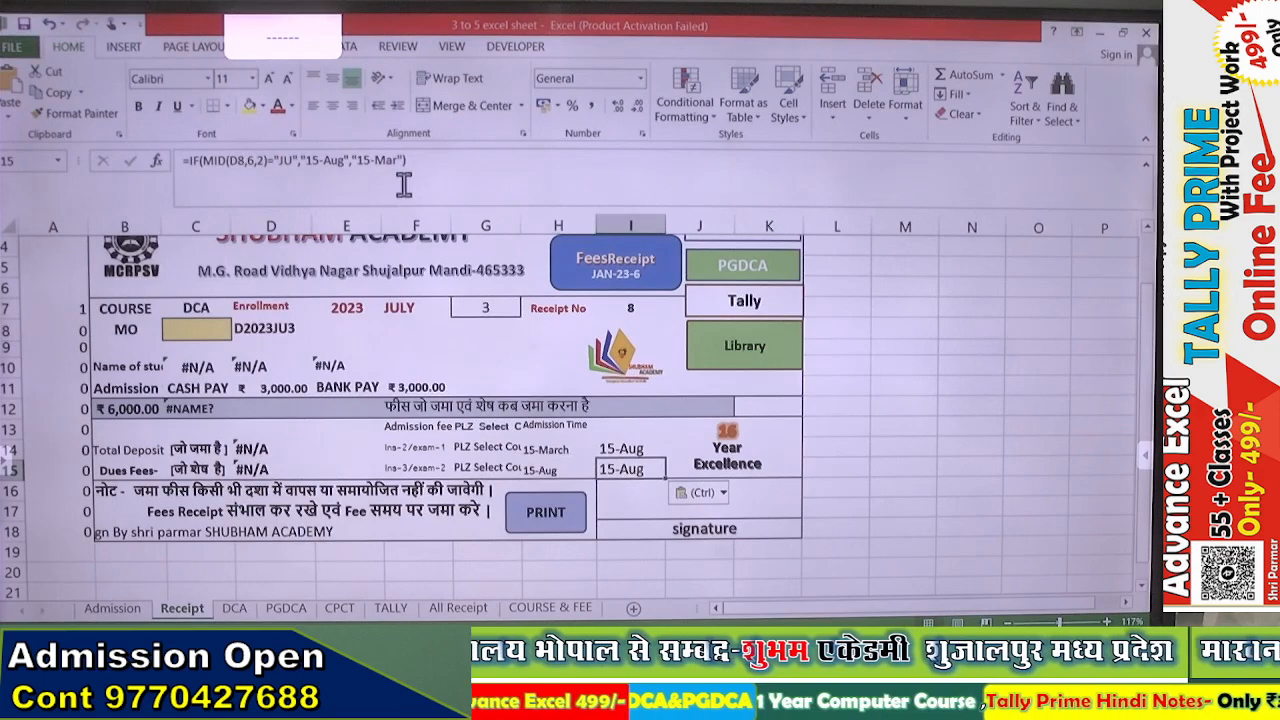
# Swap the two result dates in I15 so the formula reads =IF(MID(D8,6,2)="JU","15-Mar","15-Aug")
pyautogui.click(346, 163)
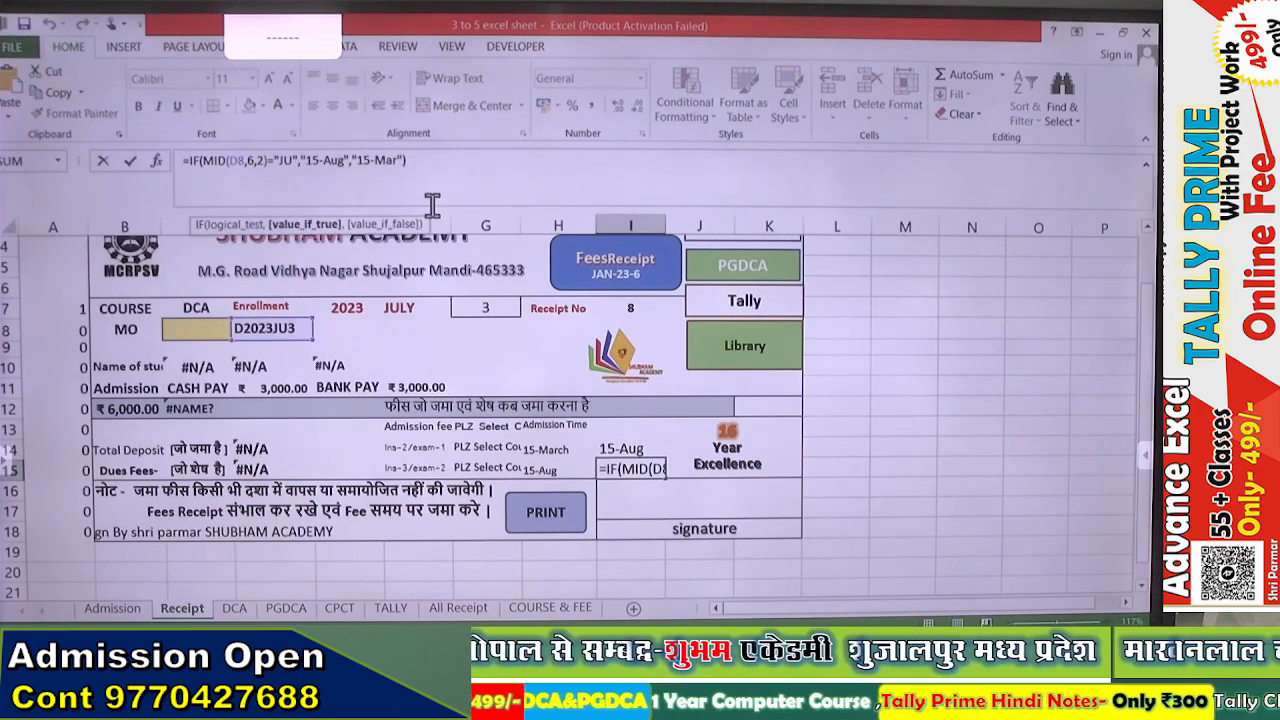
pyautogui.press('BackSpace')
pyautogui.press('BackSpace')
pyautogui.press('BackSpace')
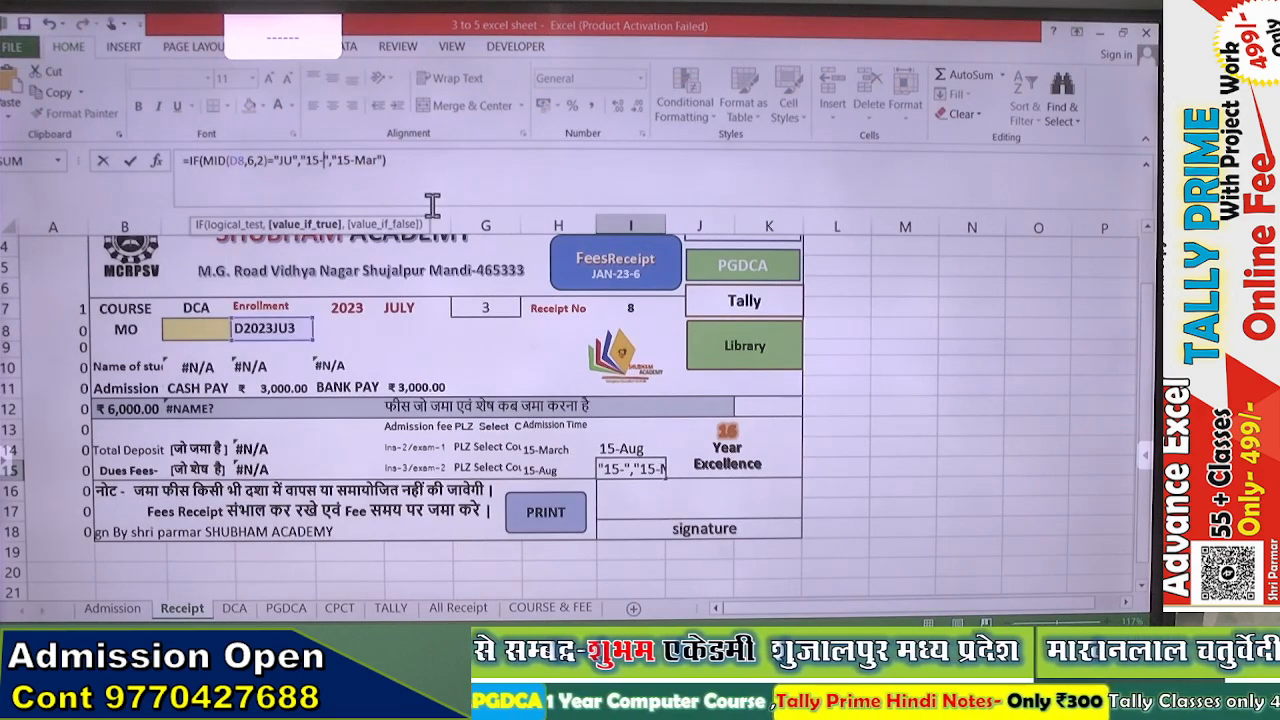
pyautogui.write('Mar')
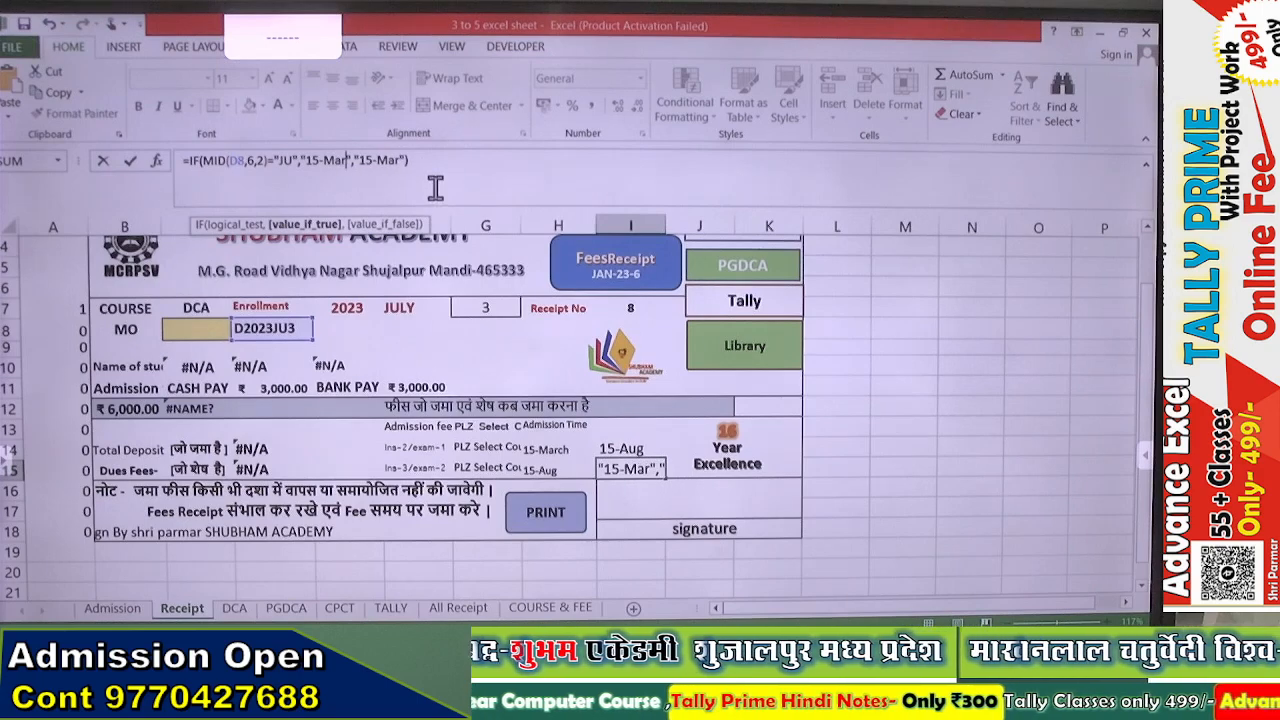
pyautogui.click(403, 166)
pyautogui.press('BackSpace')
pyautogui.press('BackSpace')
pyautogui.press('BackSpace')
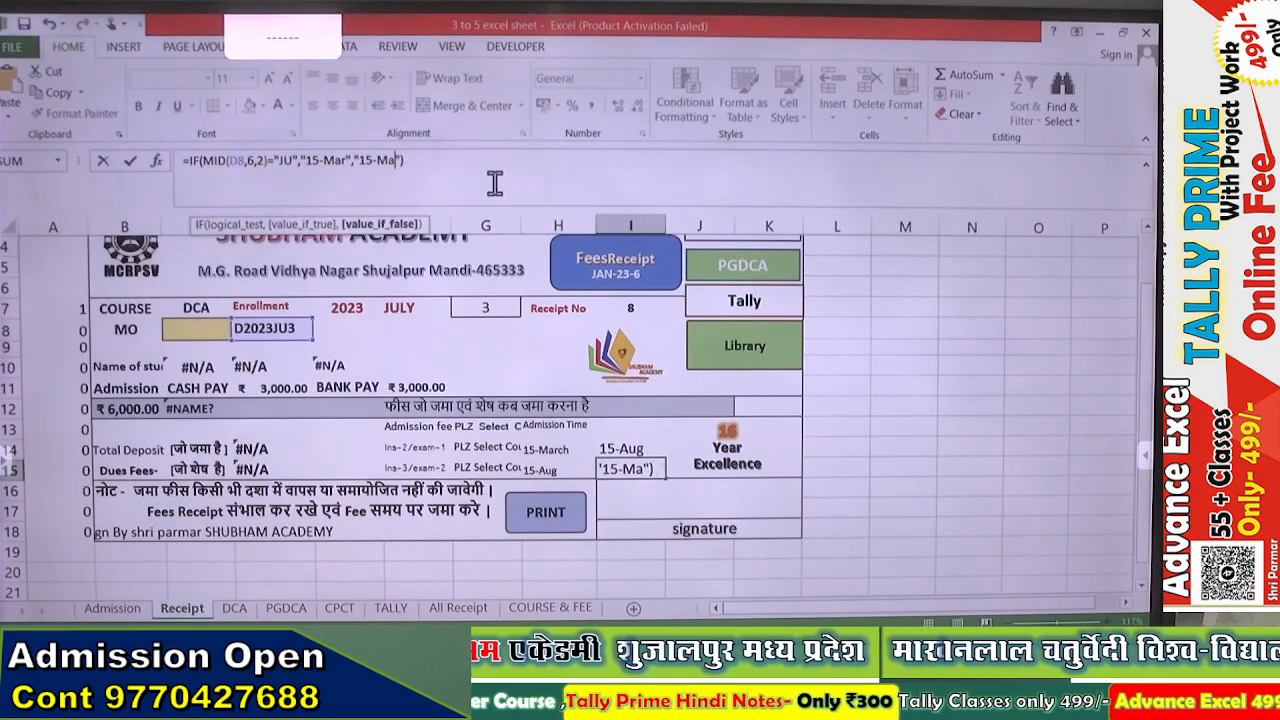
pyautogui.write('Aug')
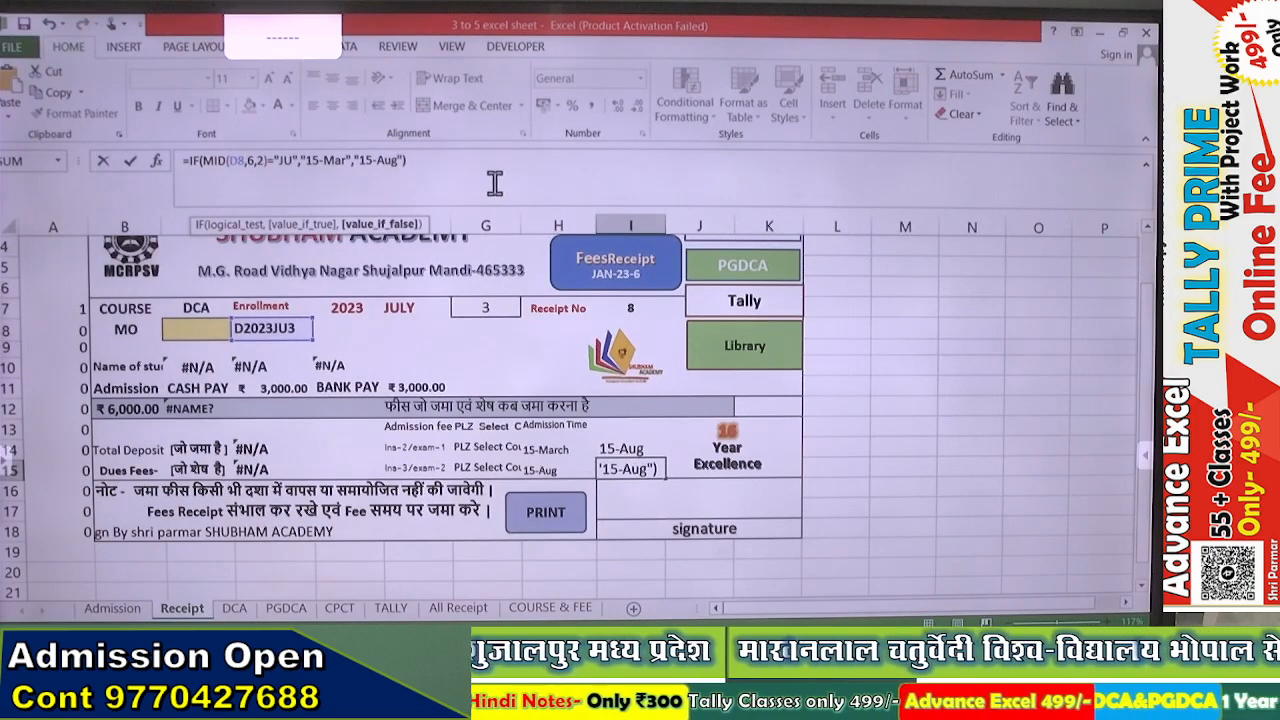
pyautogui.click(463, 168)
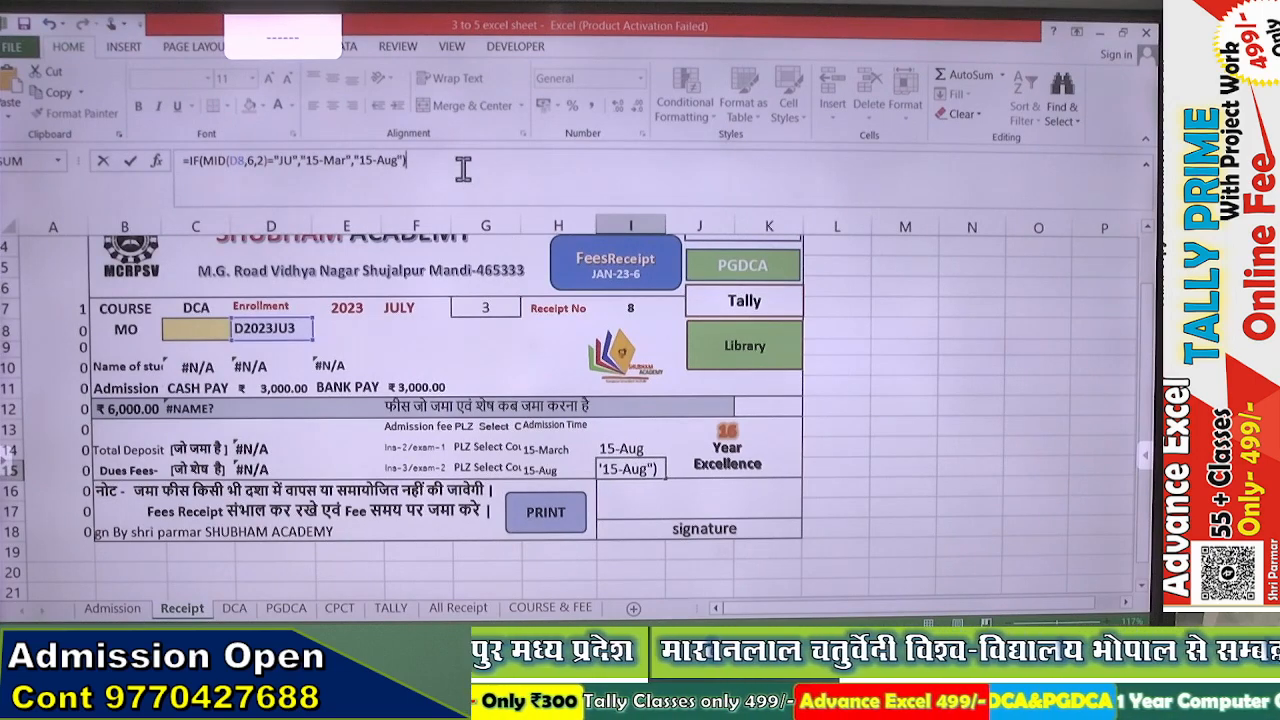
pyautogui.press('Return')
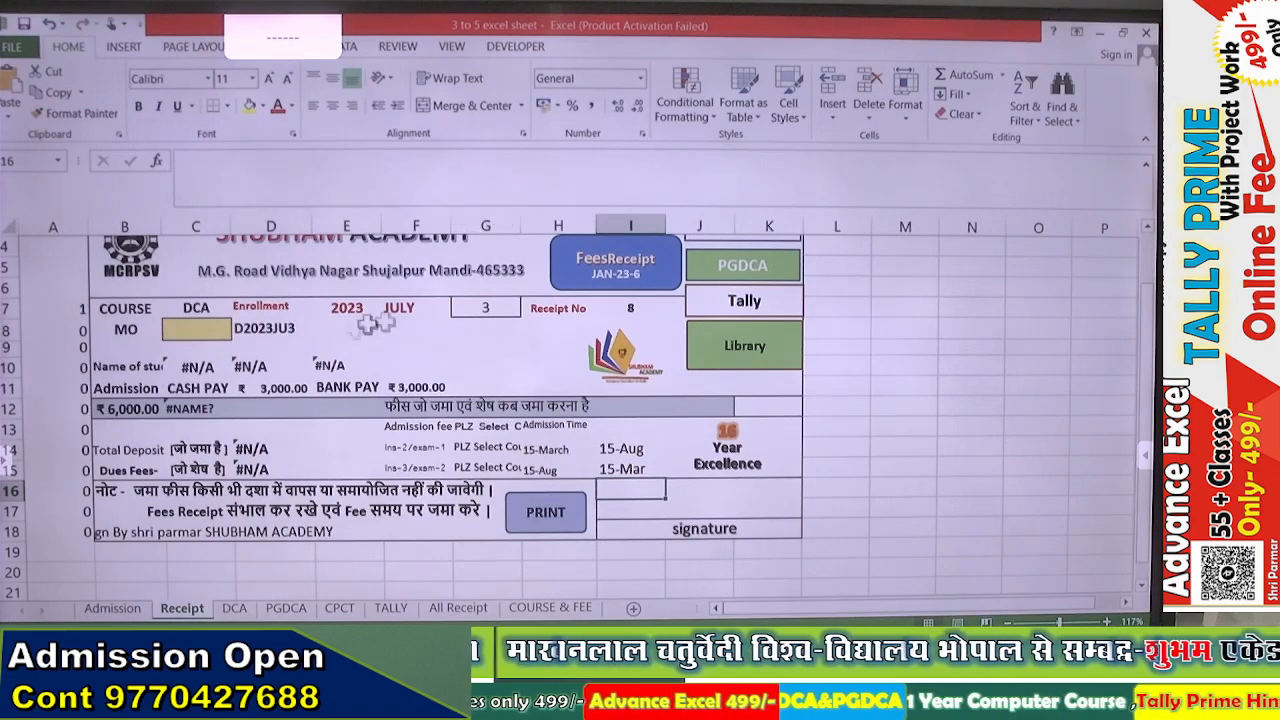
# Test both installment date formulas by setting the enrollment month in F7 to JAN
pyautogui.click(412, 310)
pyautogui.click(456, 308)
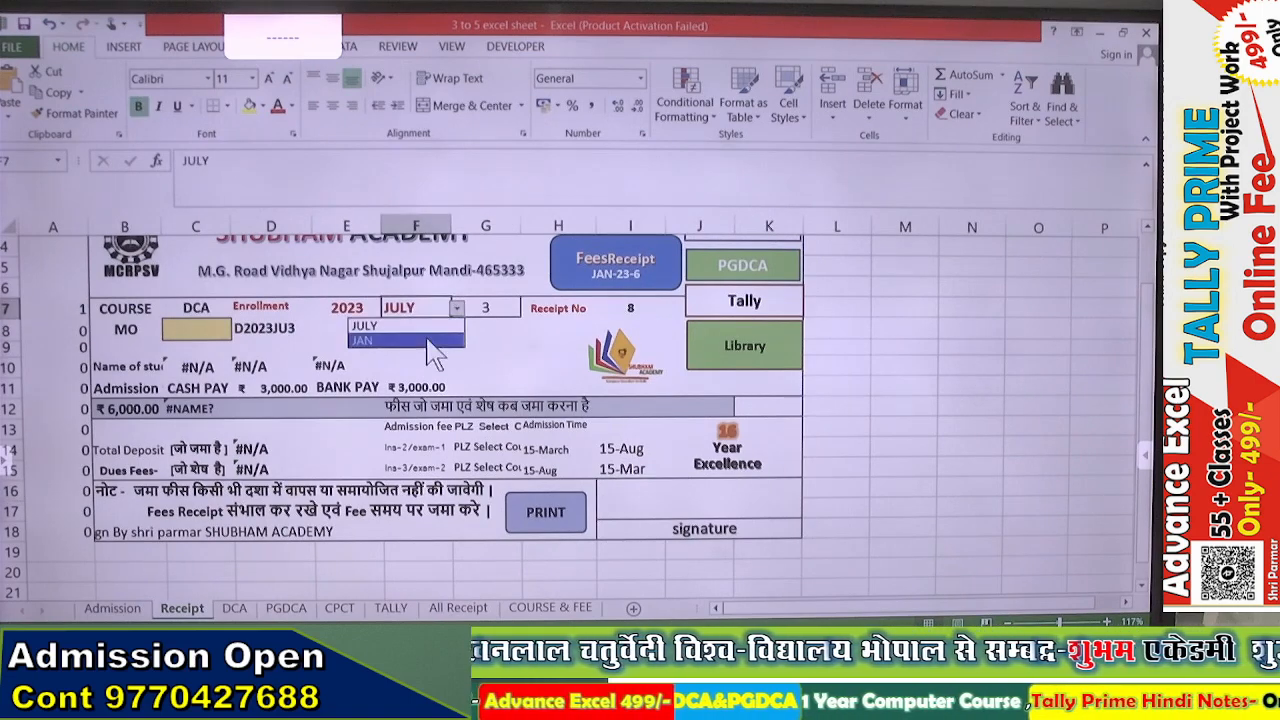
pyautogui.click(430, 340)
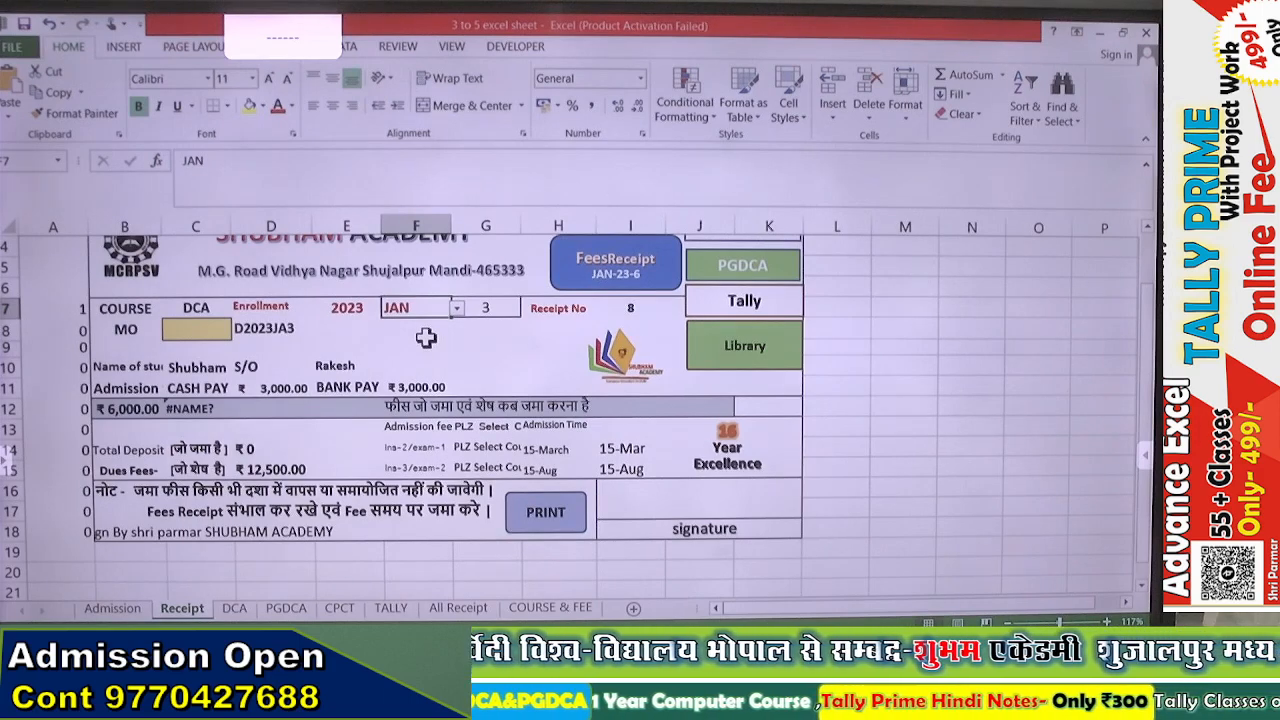
# Remove the old LEFT/RIGHT date formulas from H14 and H15, and center the Admission Time heading in H13 horizontally
pyautogui.click(566, 452)
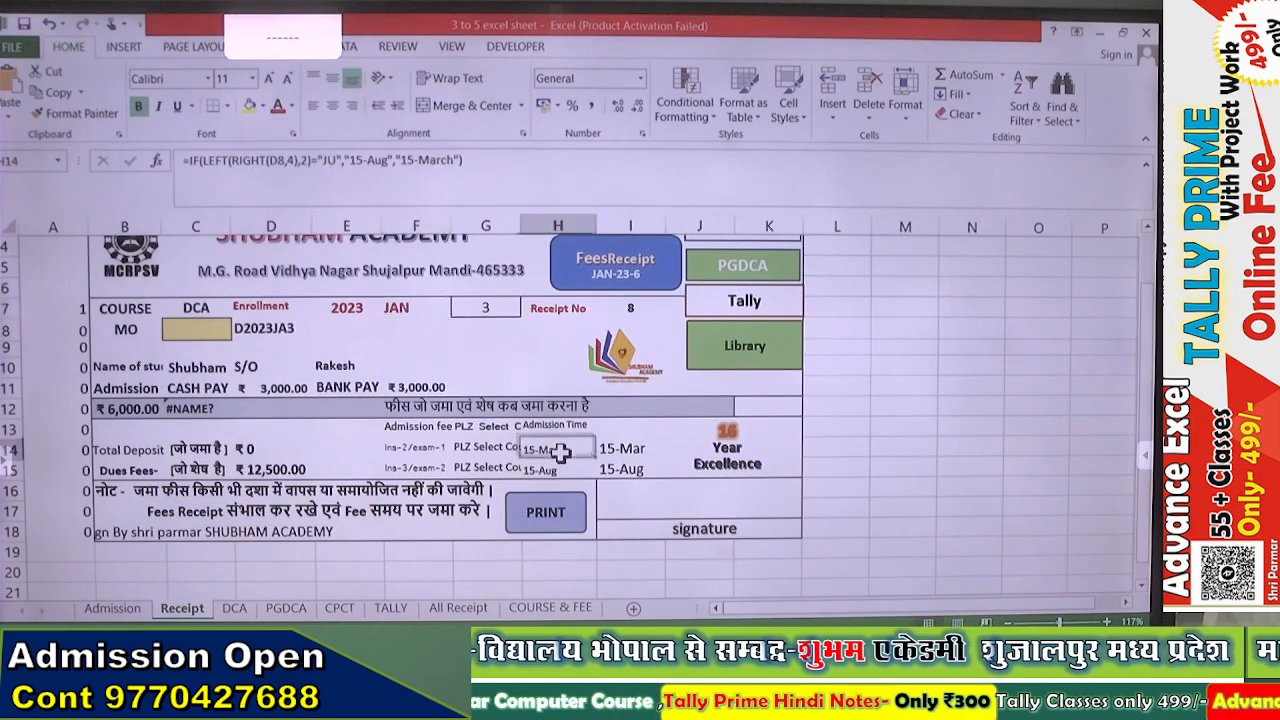
pyautogui.click(478, 192)
pyautogui.keyDown('shift'); pyautogui.click(174, 170); pyautogui.keyUp('shift')
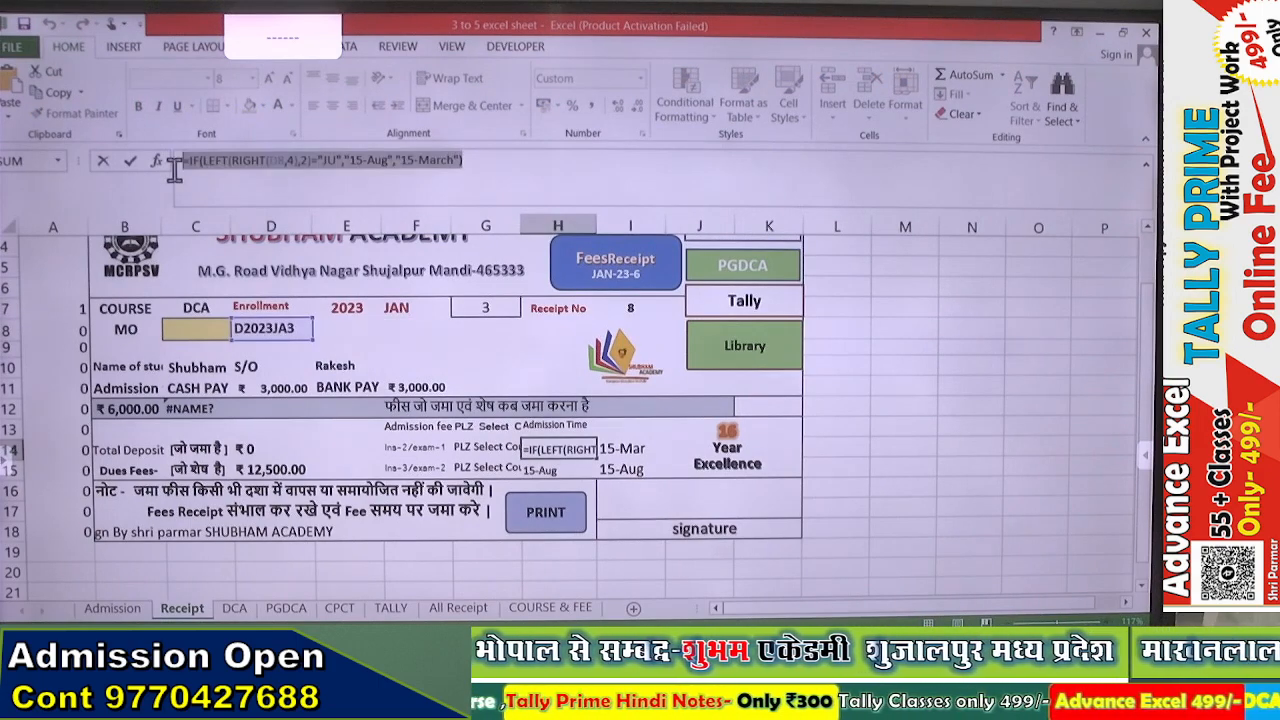
pyautogui.hotkey('ctrl', 'x')
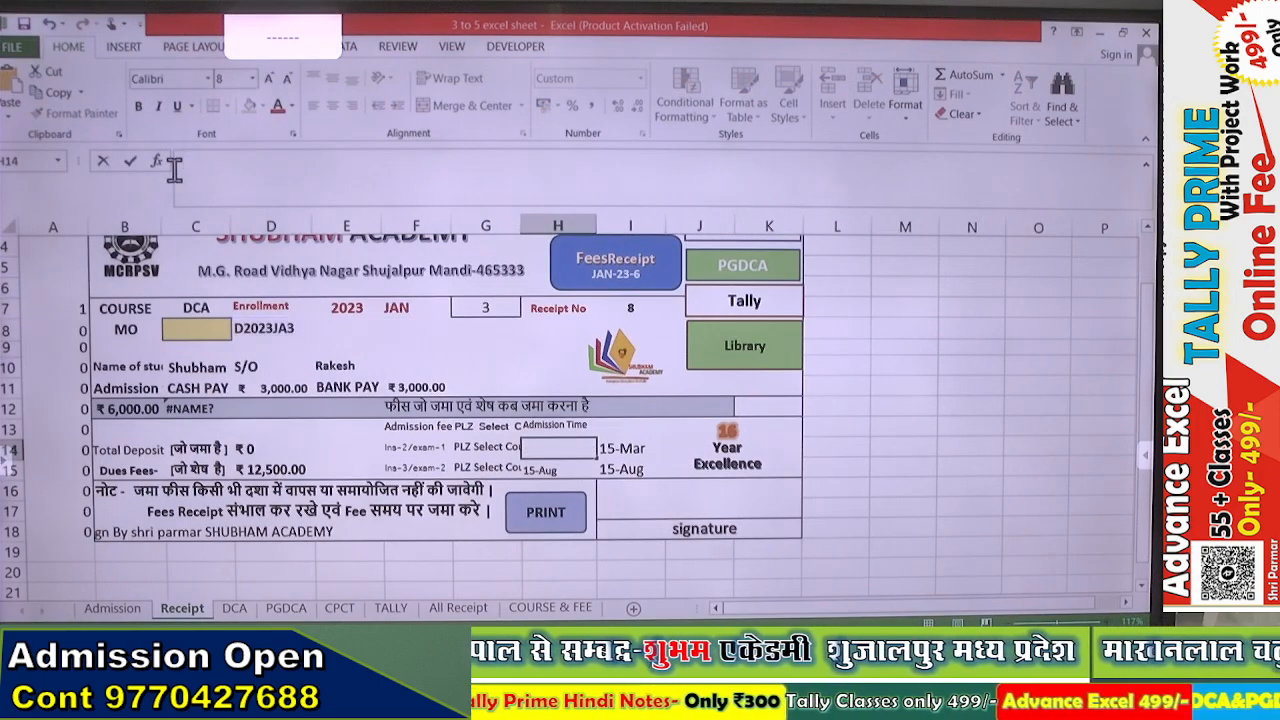
pyautogui.click(533, 470)
pyautogui.moveTo(462, 160); pyautogui.dragTo(180, 170)
pyautogui.hotkey('ctrl', 'x')
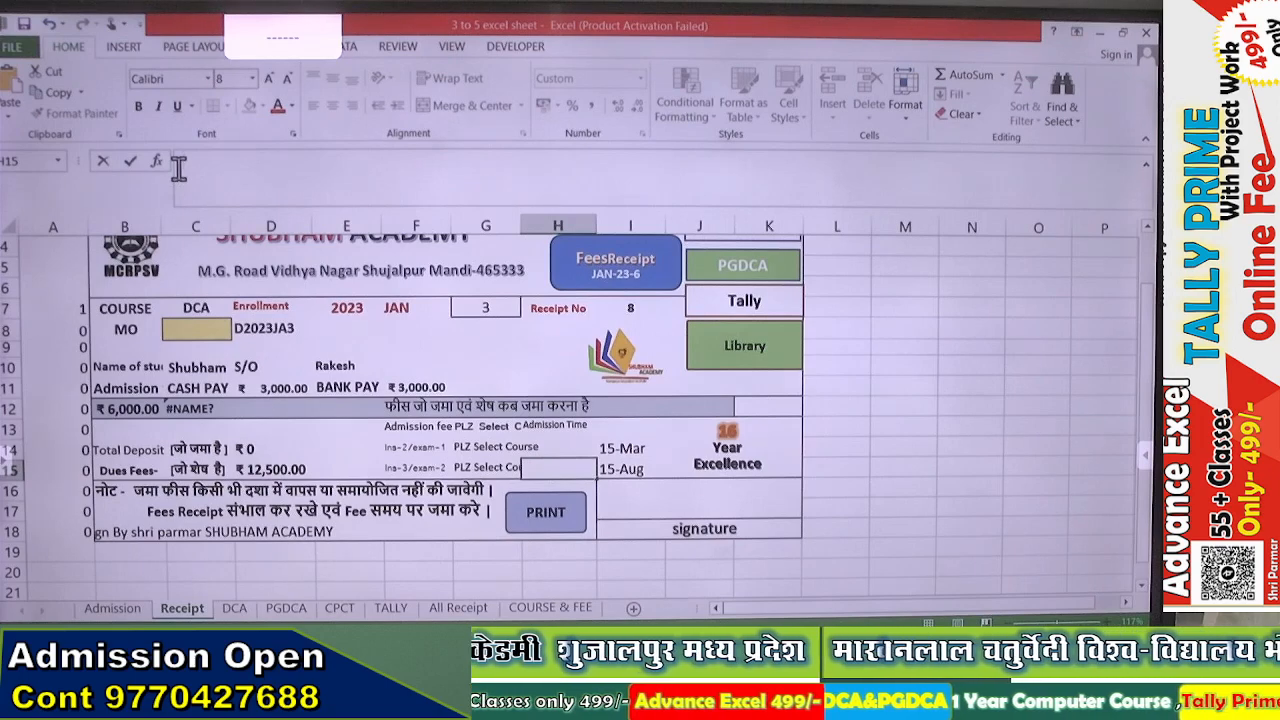
pyautogui.click(573, 428)
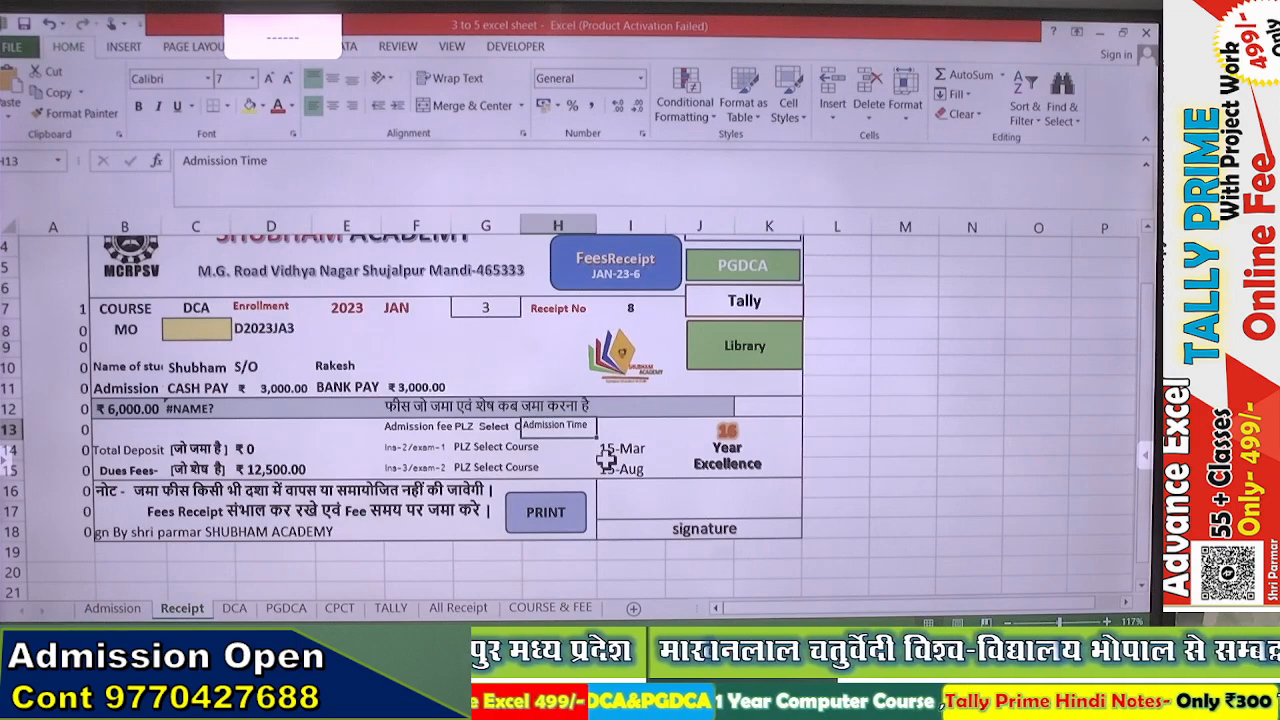
pyautogui.click(330, 107)
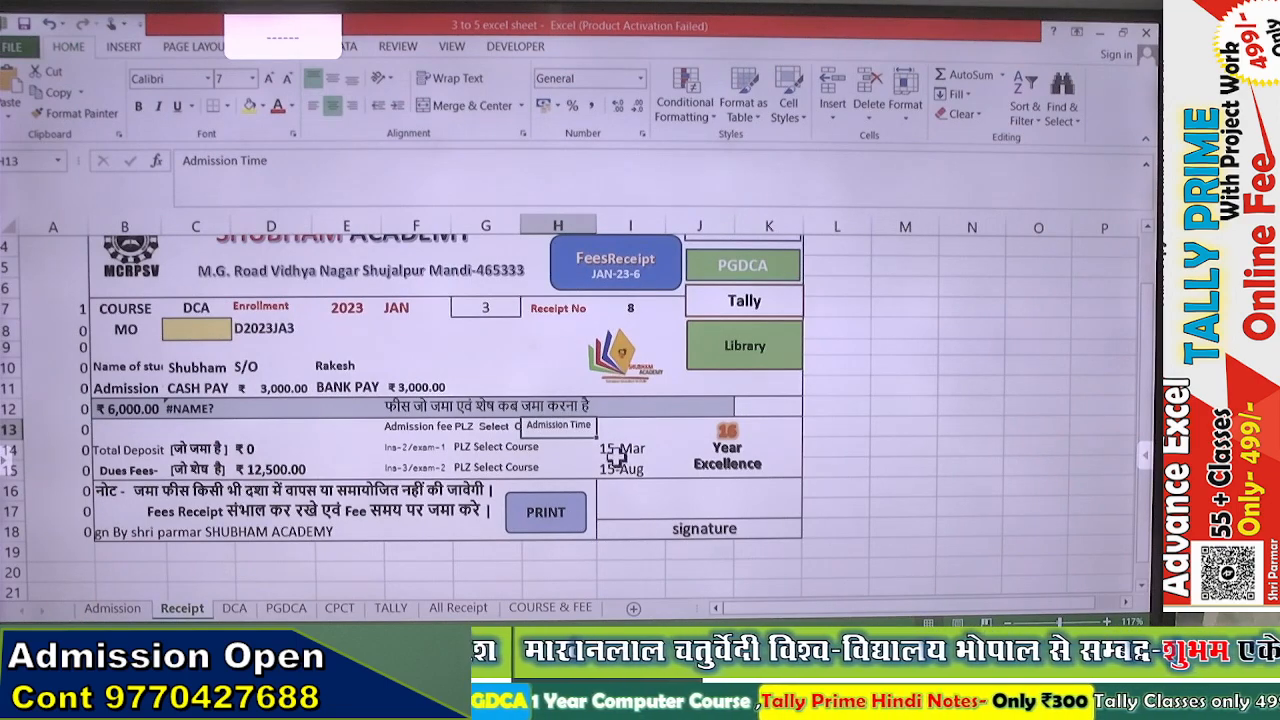
# Move the formula =IF(MID(D8,6,2)="JU","15-Aug","15-Mar") from I14 into H14, keeping its D8 reference
pyautogui.click(617, 450)
pyautogui.moveTo(419, 167); pyautogui.dragTo(184, 165)
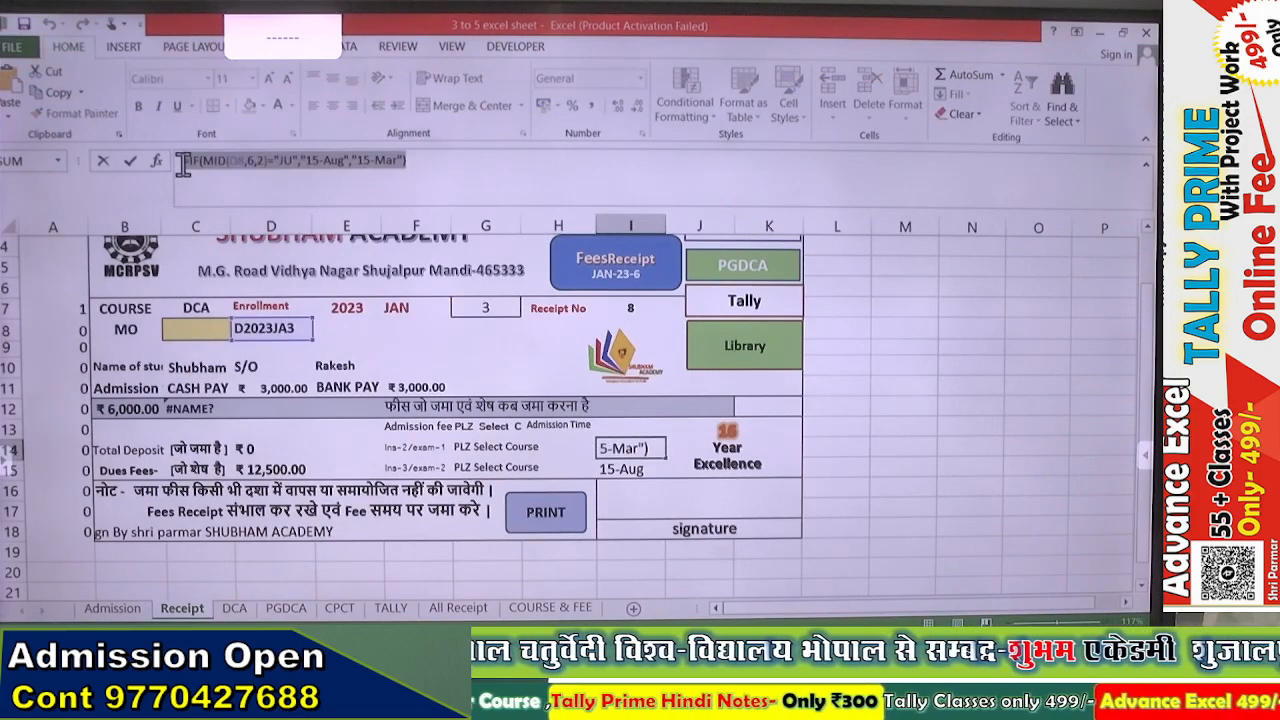
pyautogui.press('BackSpace')
pyautogui.click(573, 450)
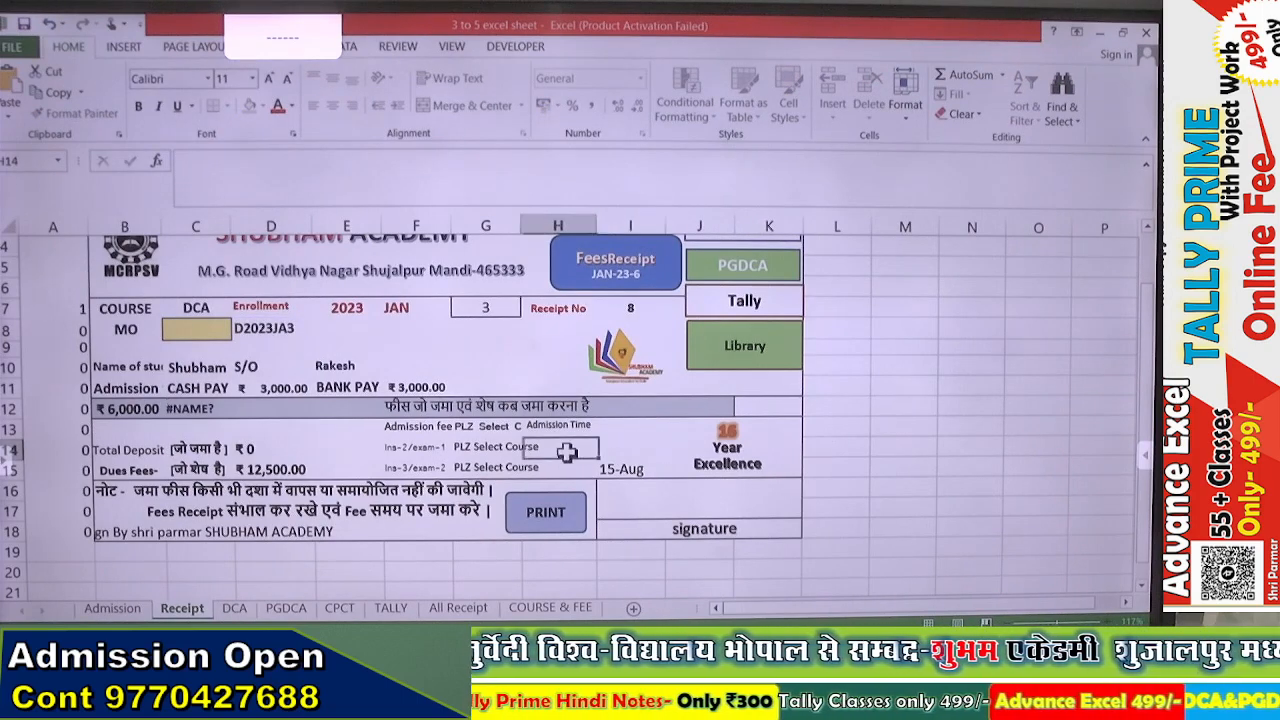
pyautogui.hotkey('ctrl', 'v')
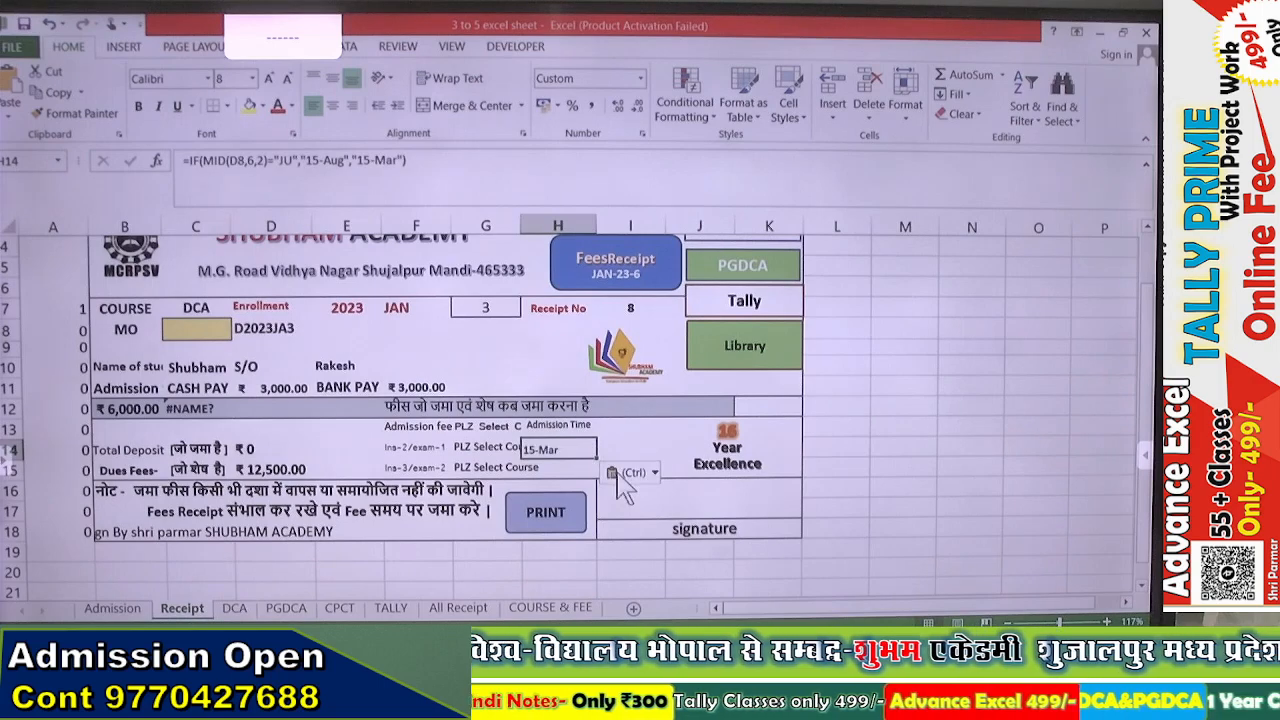
pyautogui.click(798, 470)
# Move the formula =IF(MID(D8,6,2)="JU","15-Mar","15-Aug") from I15 into H15, and center the dates in H14:H15 horizontally
pyautogui.click(585, 470)
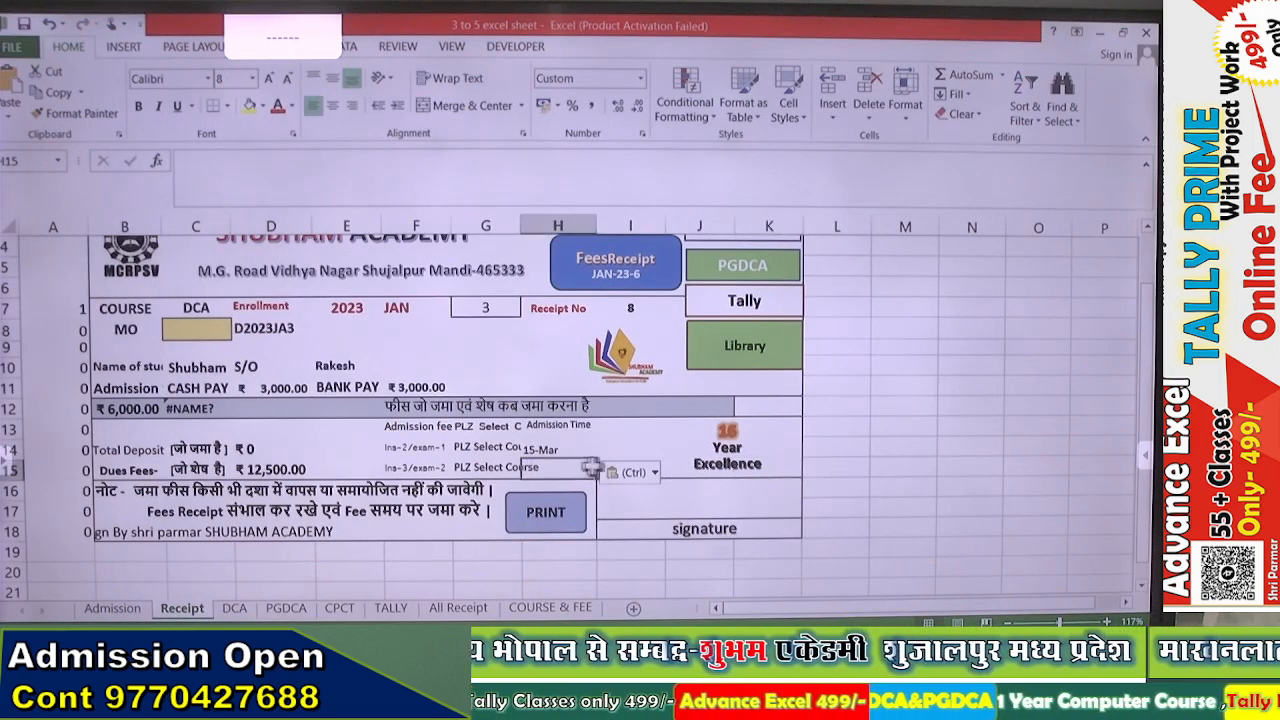
pyautogui.click(616, 464)
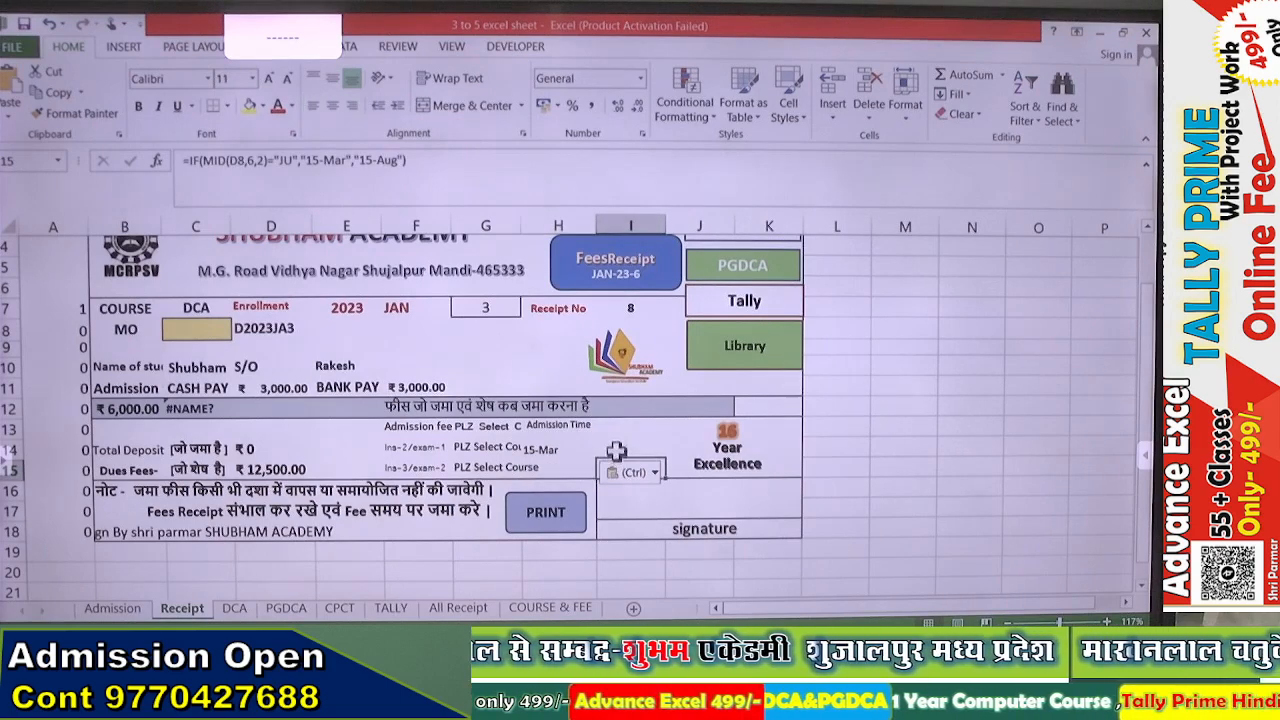
pyautogui.moveTo(421, 163); pyautogui.dragTo(181, 165)
pyautogui.press('BackSpace')
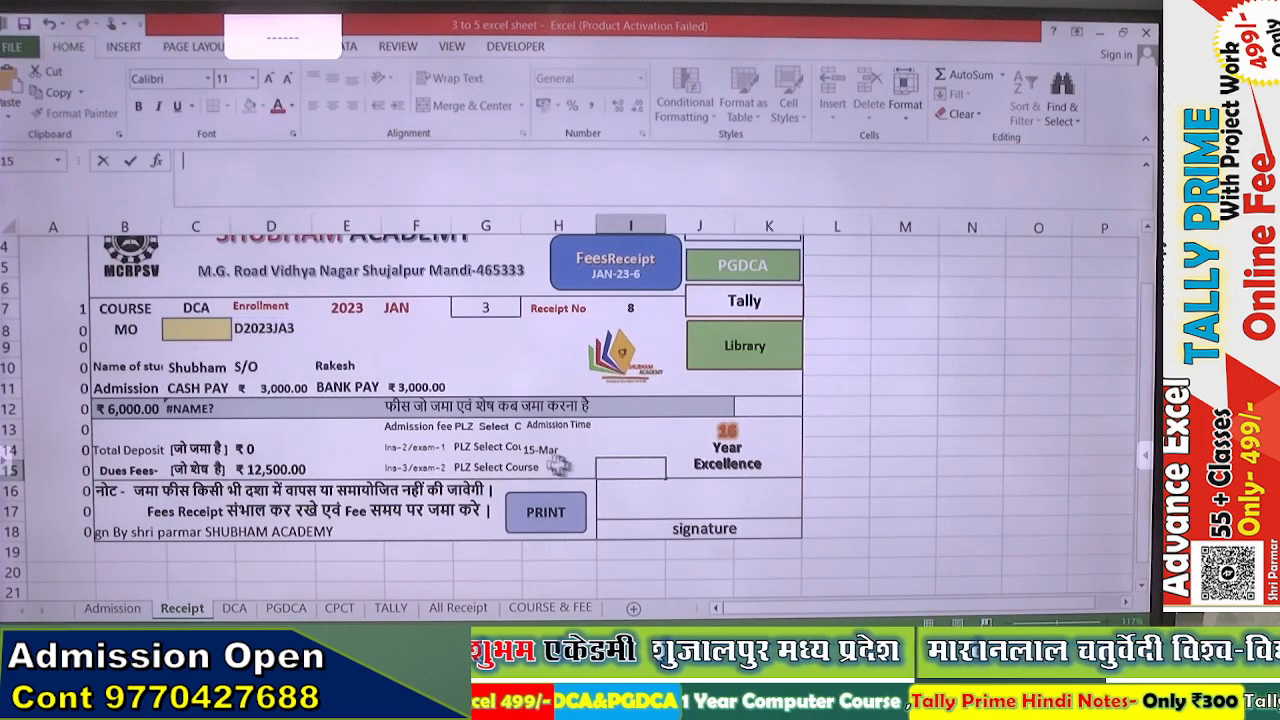
pyautogui.click(565, 471)
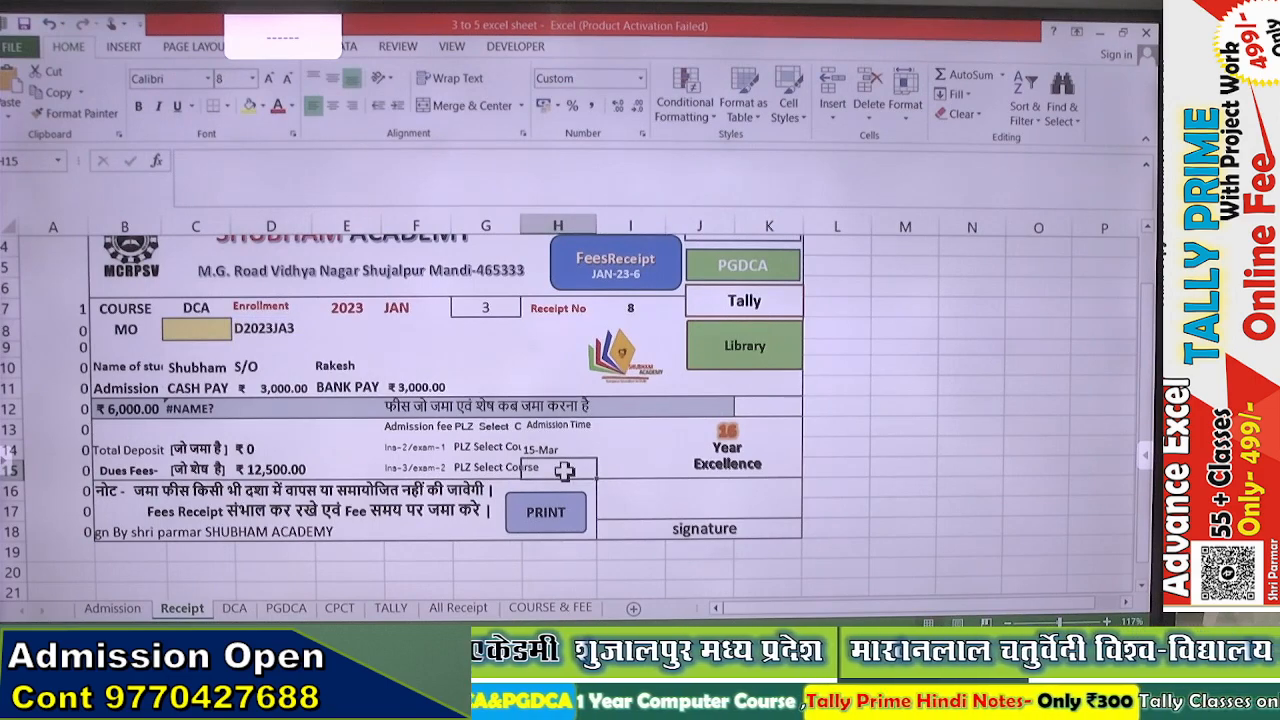
pyautogui.hotkey('ctrl', 'v')
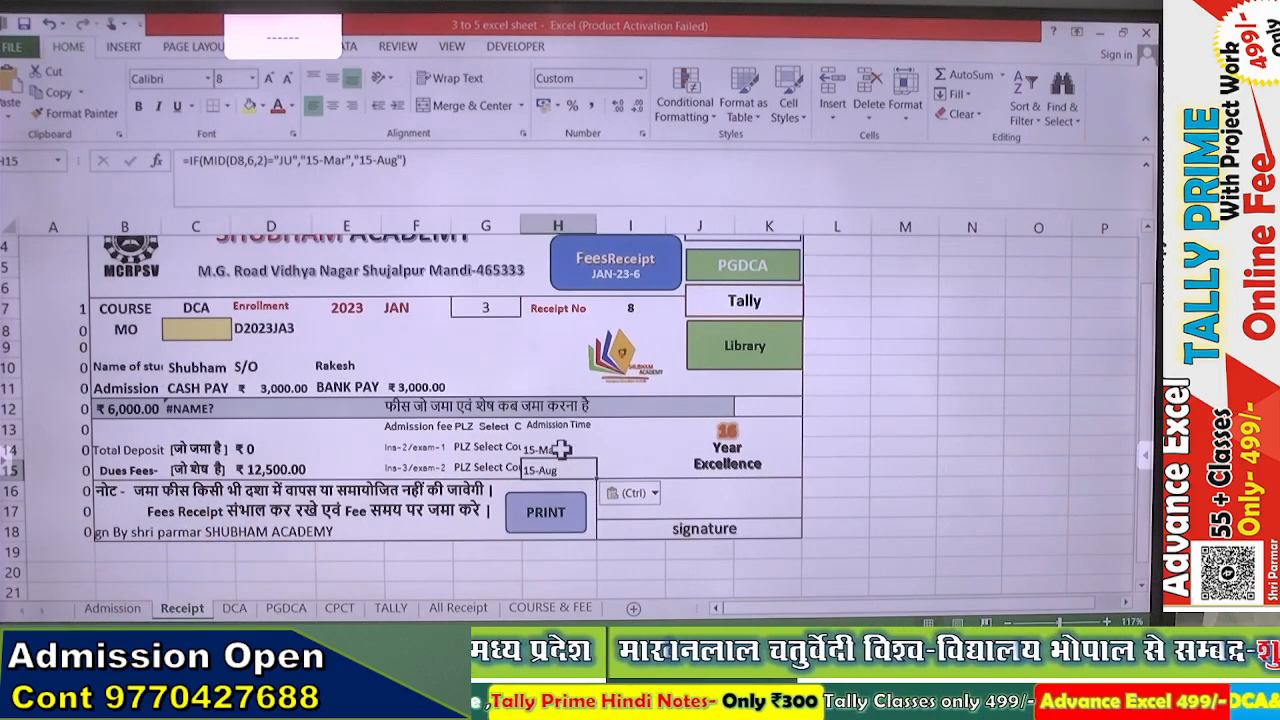
pyautogui.moveTo(560, 450); pyautogui.dragTo(565, 468)
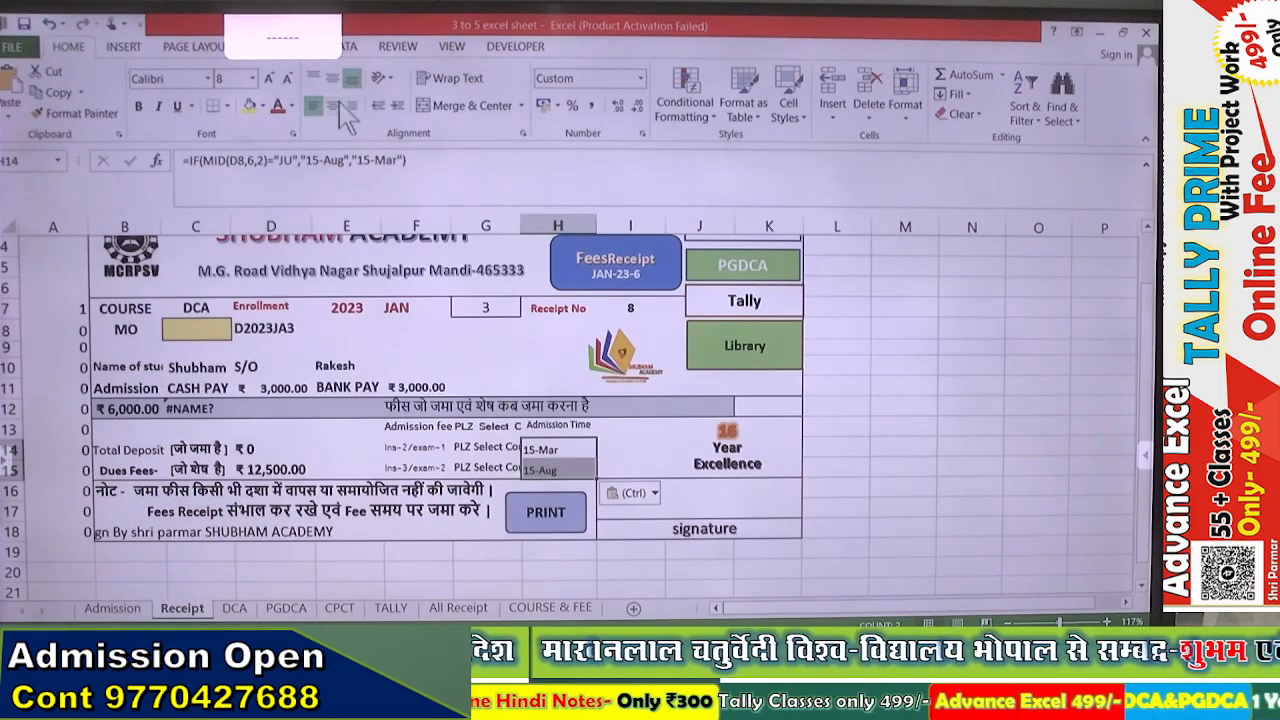
pyautogui.click(1020, 425)
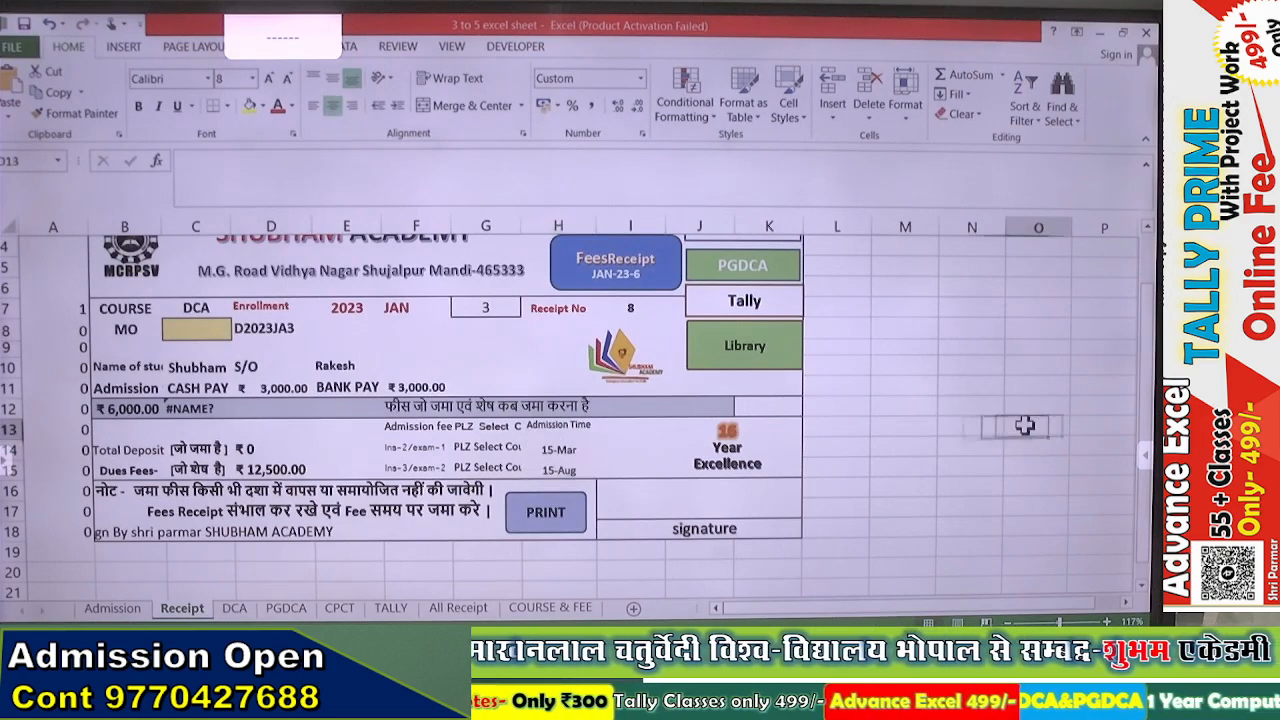
# Set the enrollment month to JULY and check the due dates under Admission Time and the formula in H14
pyautogui.click(432, 308)
pyautogui.click(456, 308)
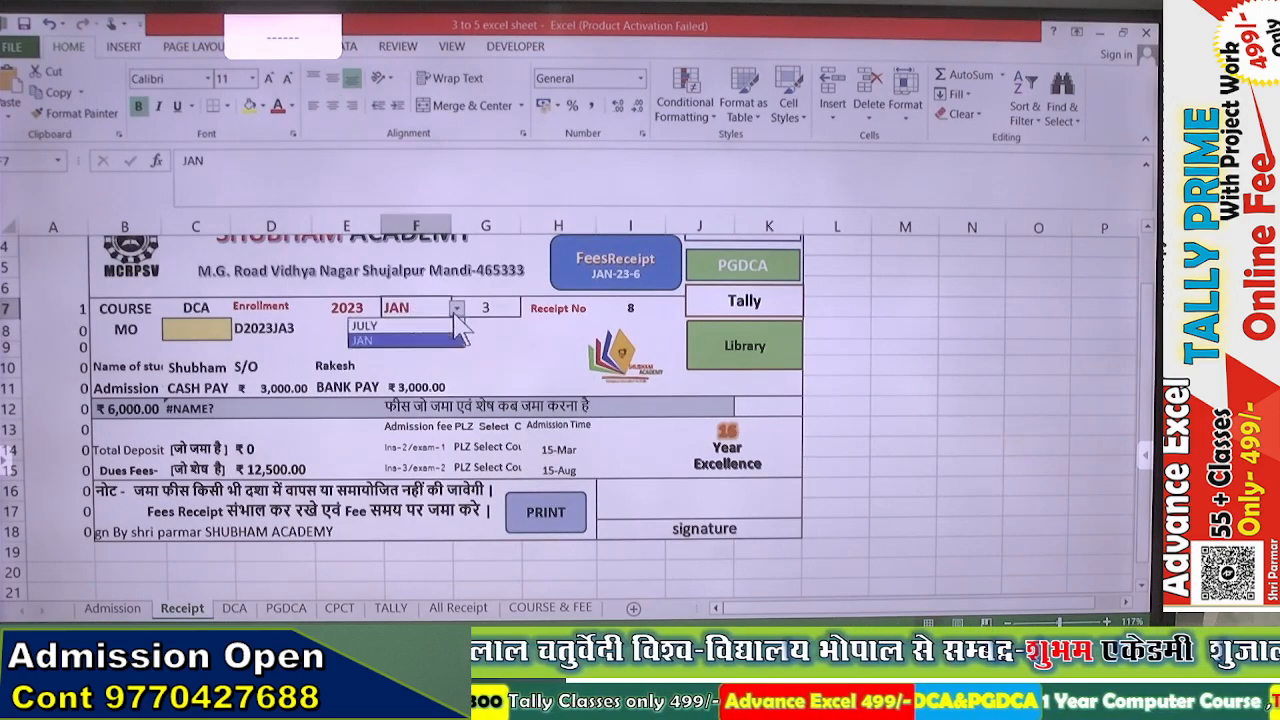
pyautogui.click(405, 326)
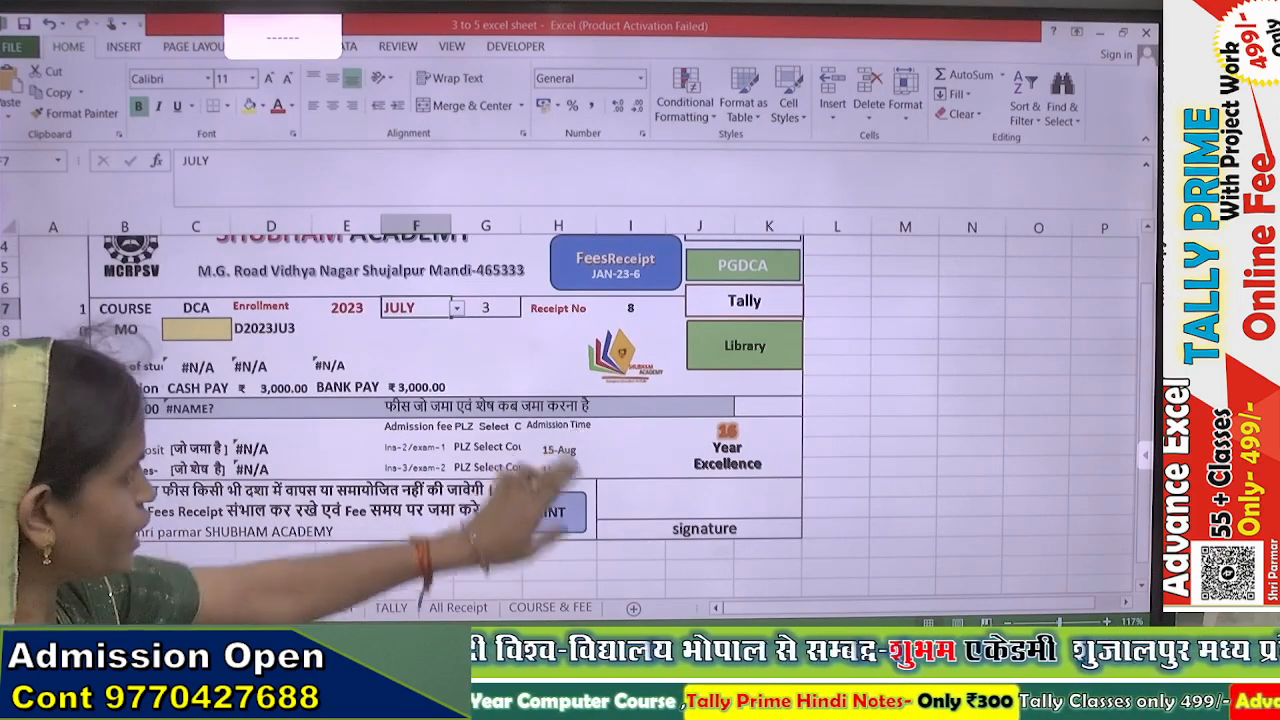
pyautogui.click(575, 442)
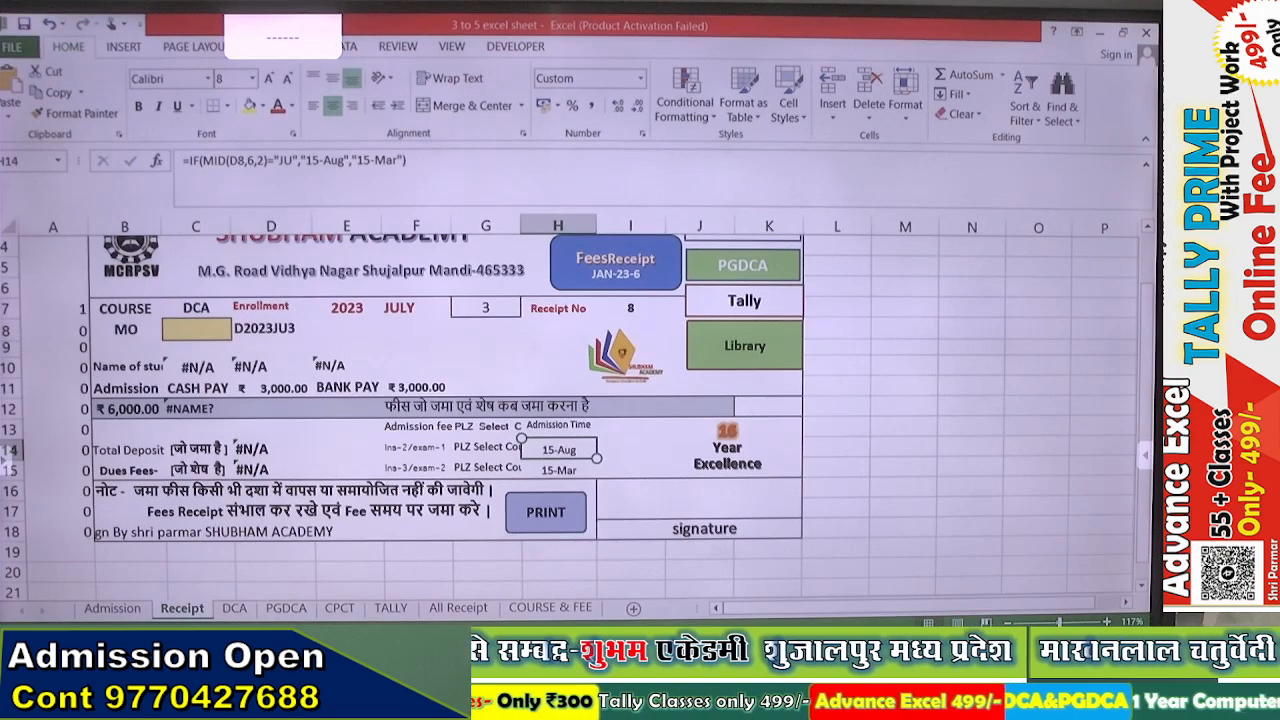
pyautogui.click(975, 326)
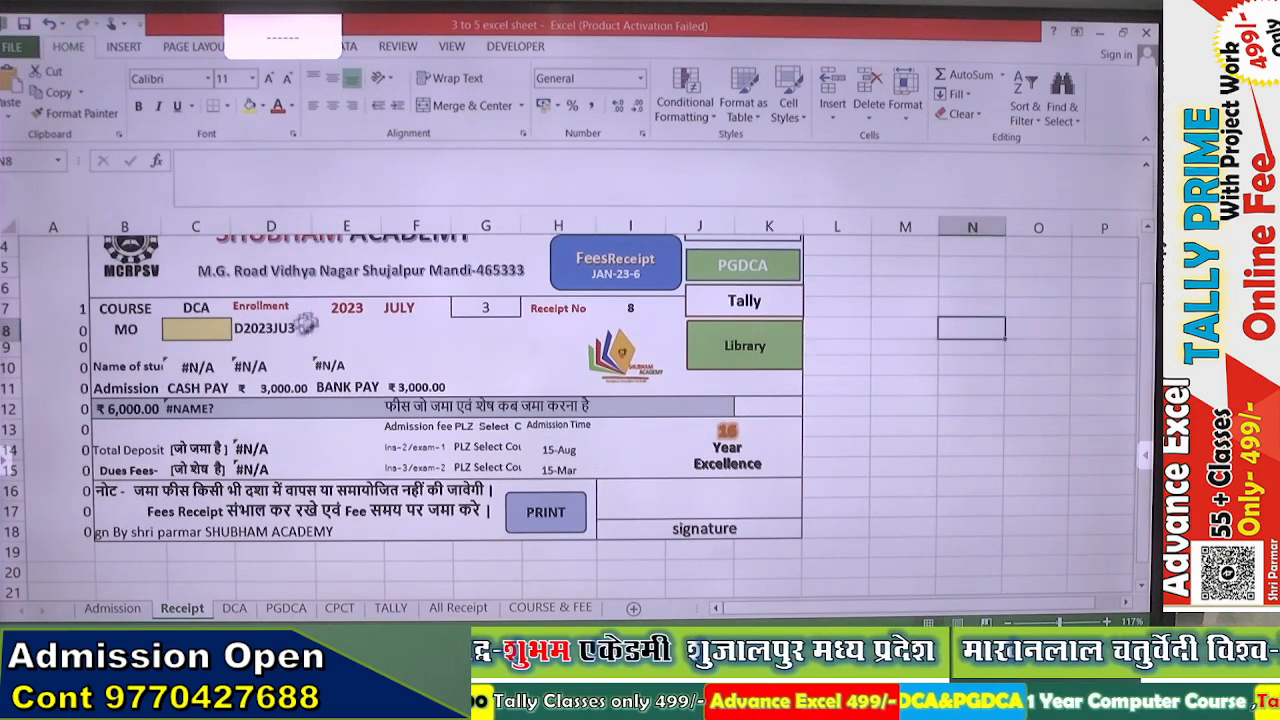
# Set the enrollment month to JAN and the number in G7 to 1 to load another student's receipt
pyautogui.click(390, 305)
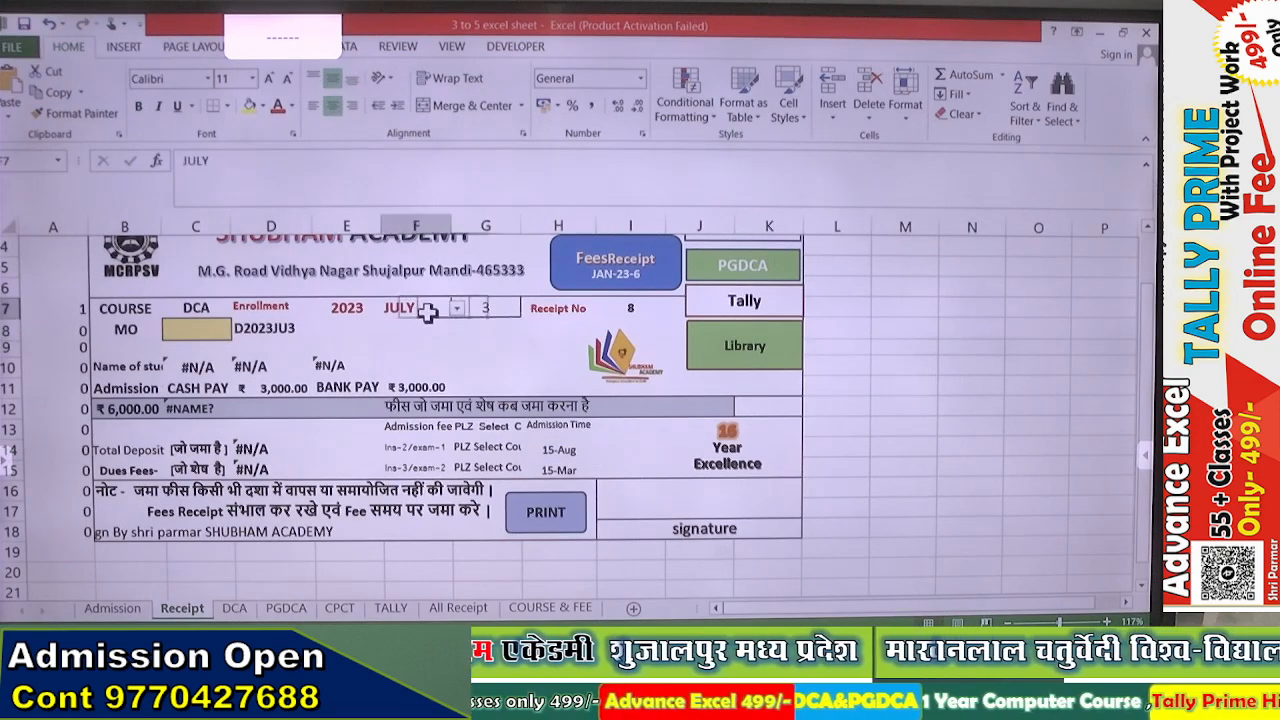
pyautogui.click(457, 309)
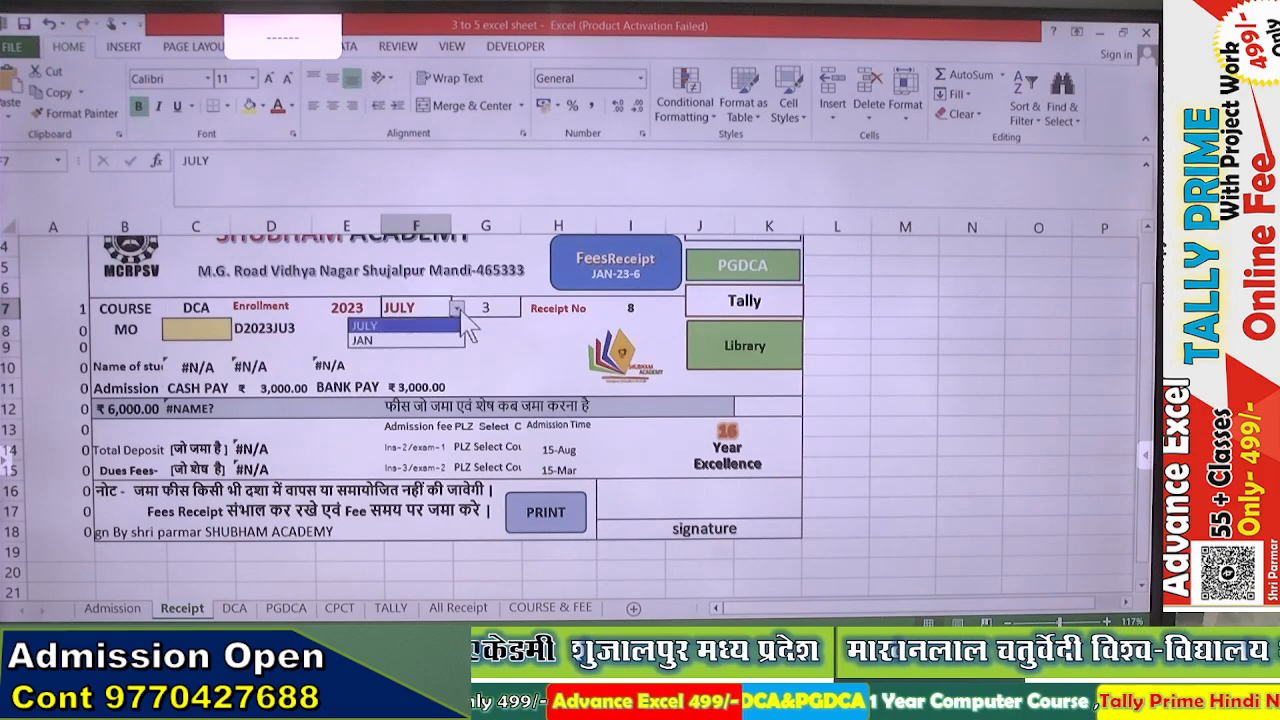
pyautogui.click(376, 342)
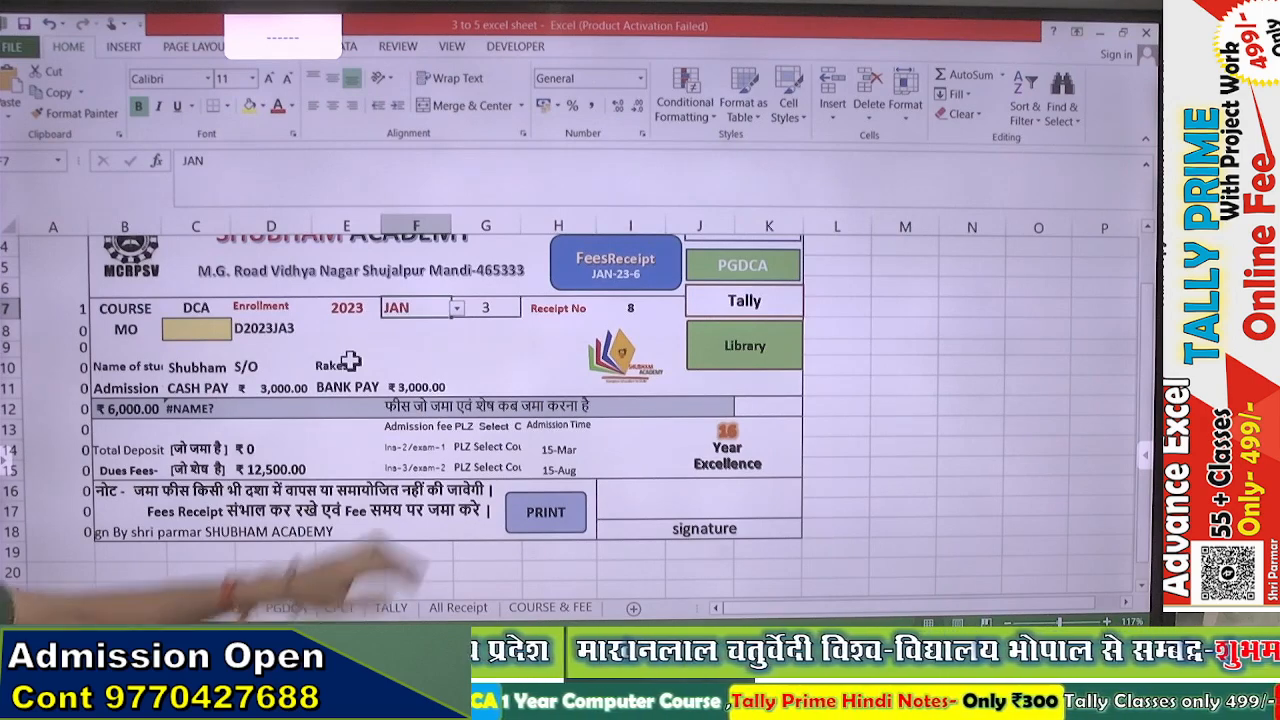
pyautogui.click(486, 308)
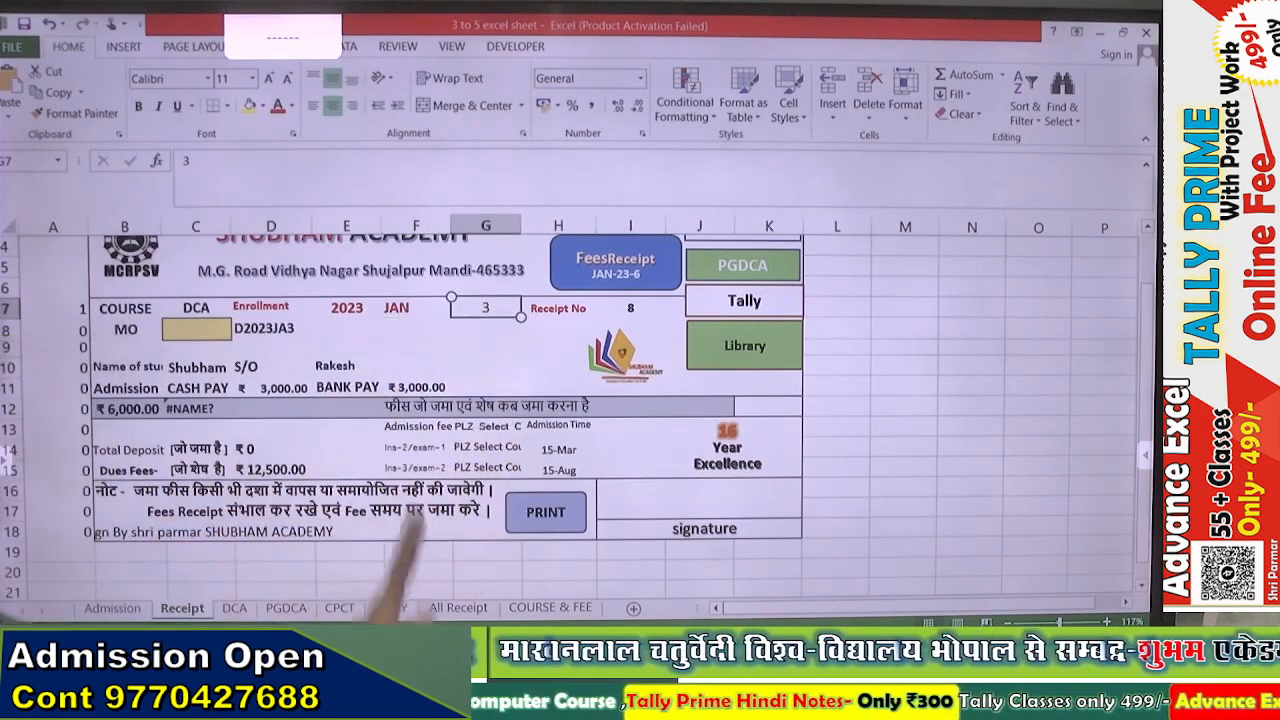
pyautogui.write('1')
pyautogui.press('Return')
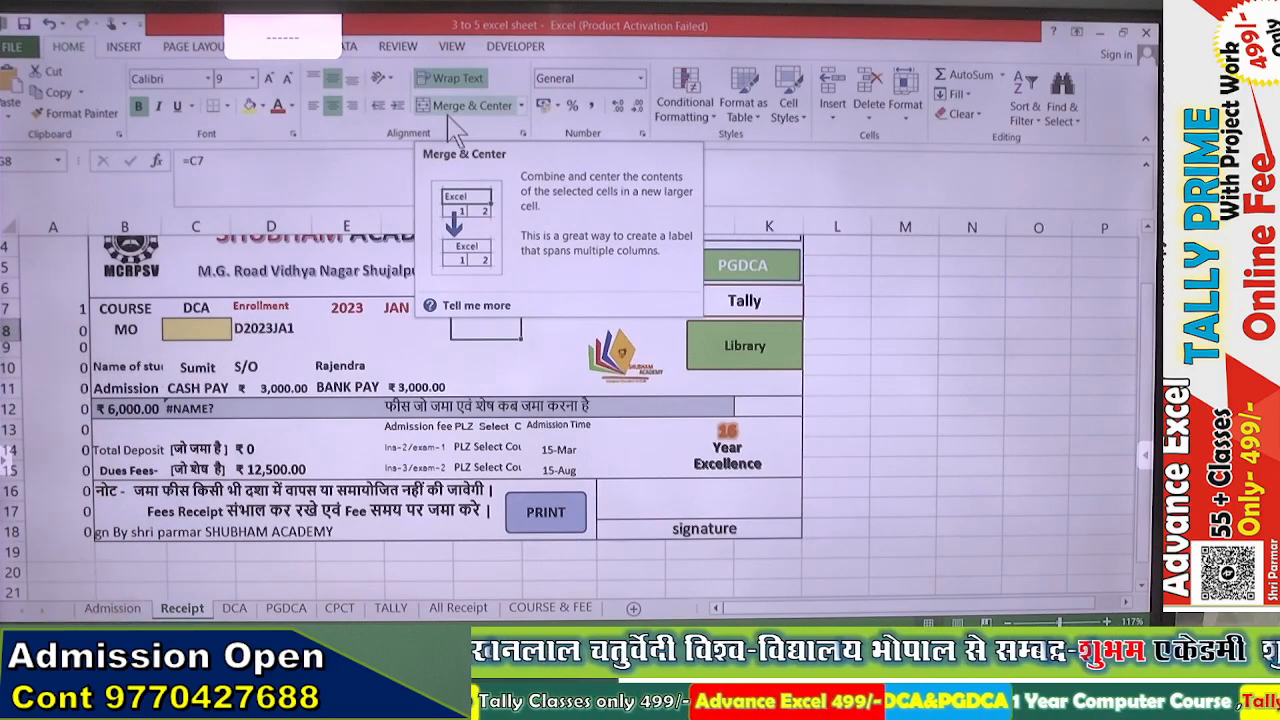
pyautogui.click(920, 444)
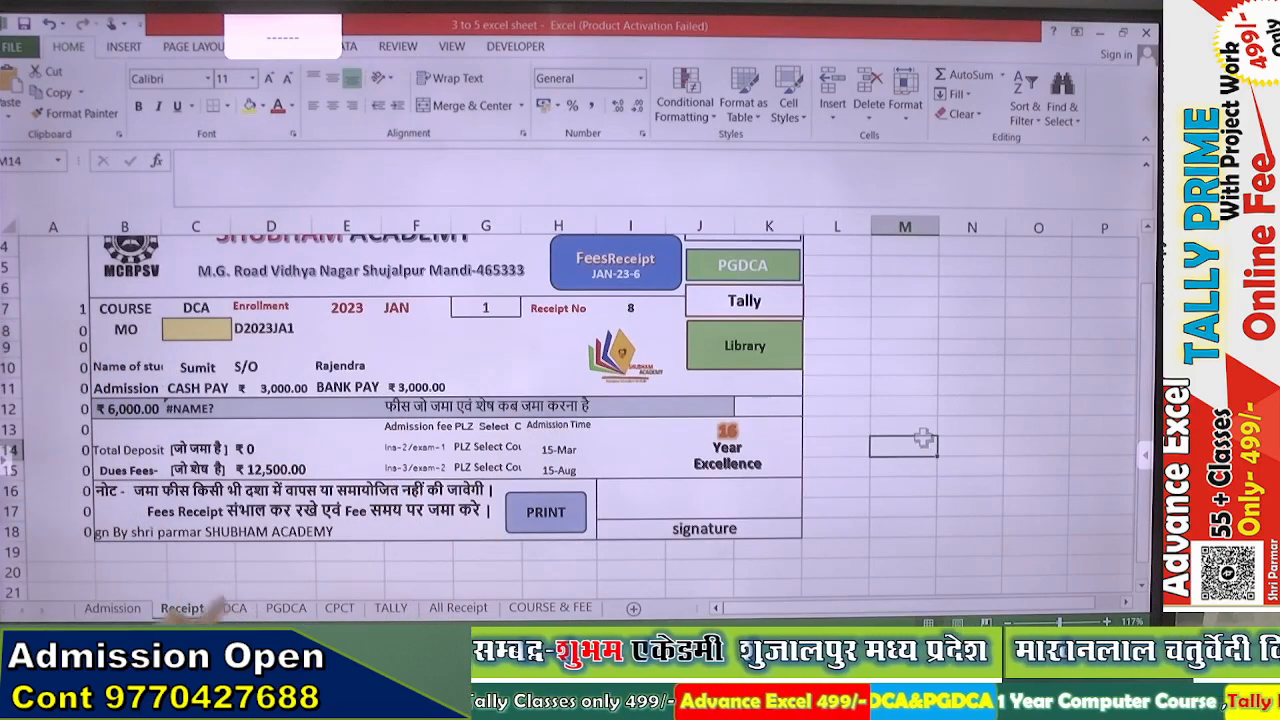
# Link the MO label in B8 of the Receipt sheet to the MO header on the DCA sheet with =DCA!J3
pyautogui.click(234, 608)
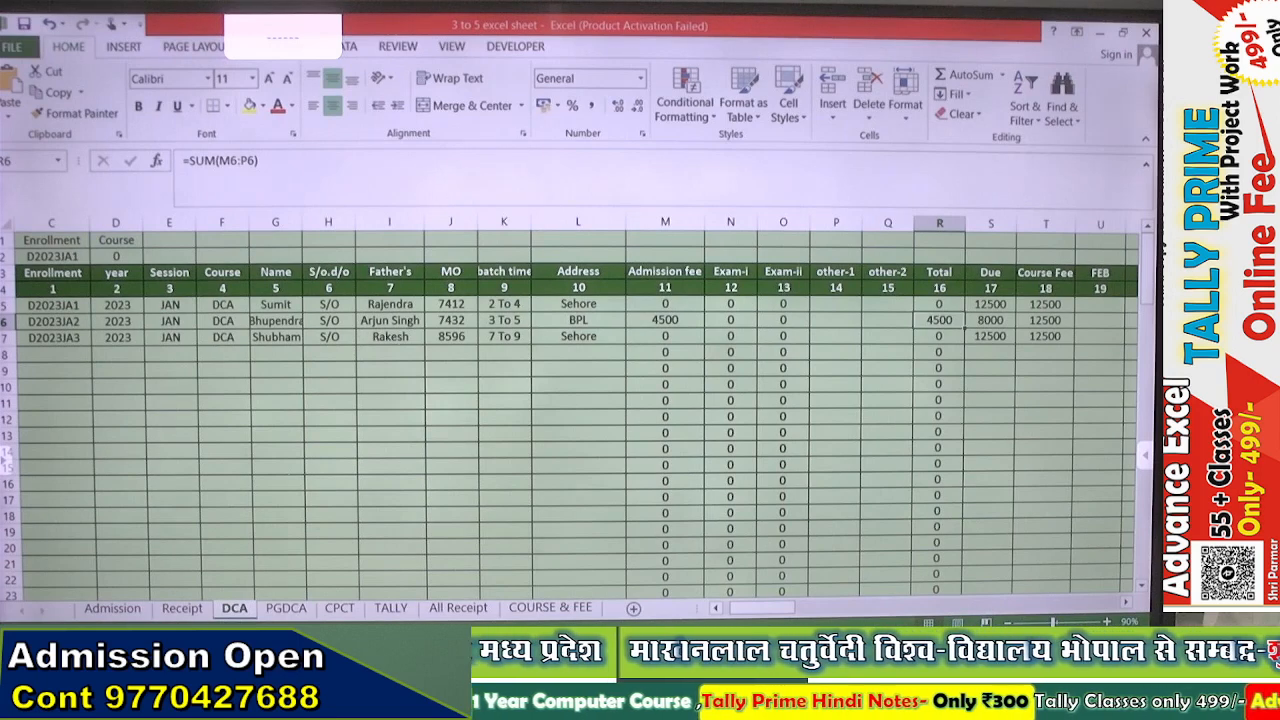
pyautogui.click(165, 609)
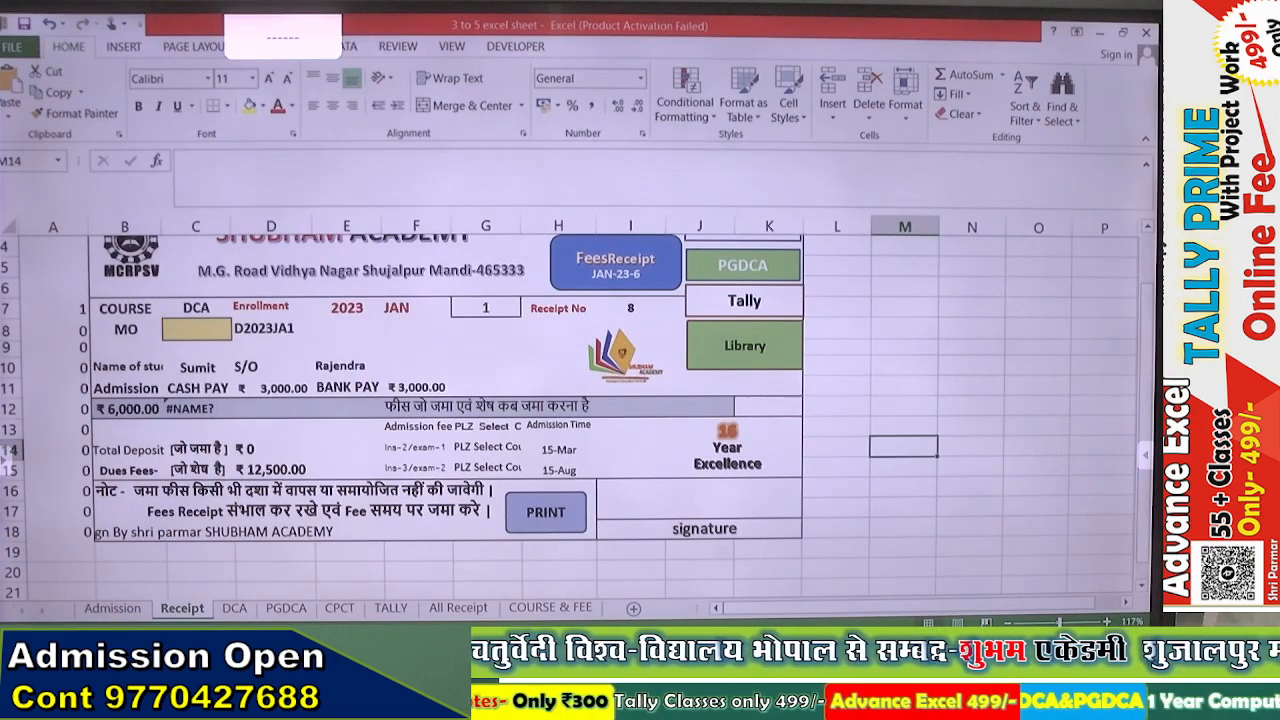
pyautogui.click(131, 328)
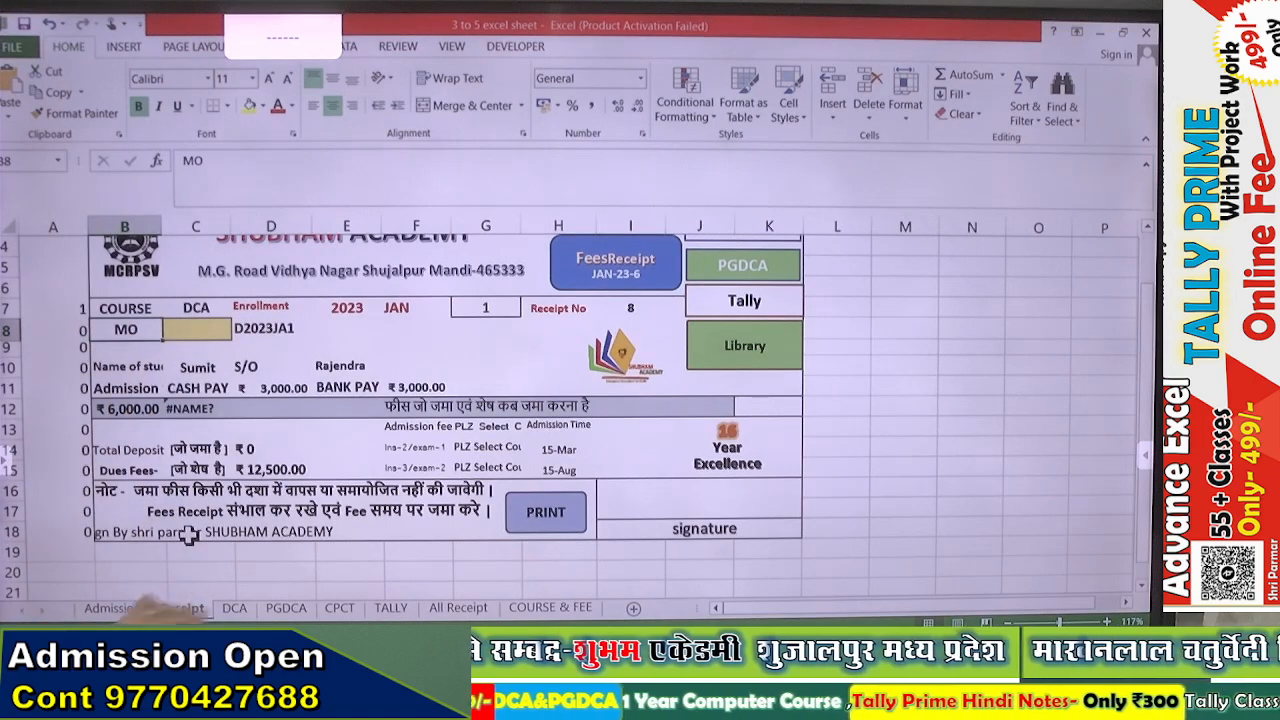
pyautogui.click(234, 608)
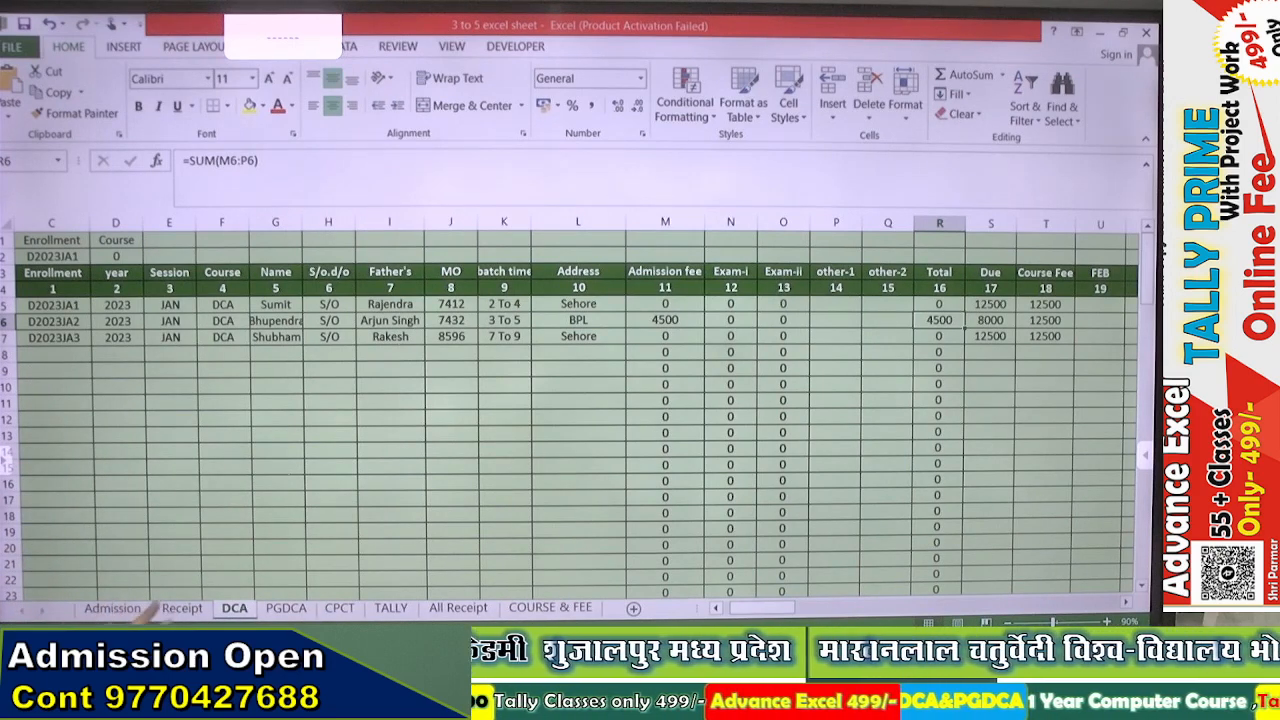
pyautogui.click(182, 608)
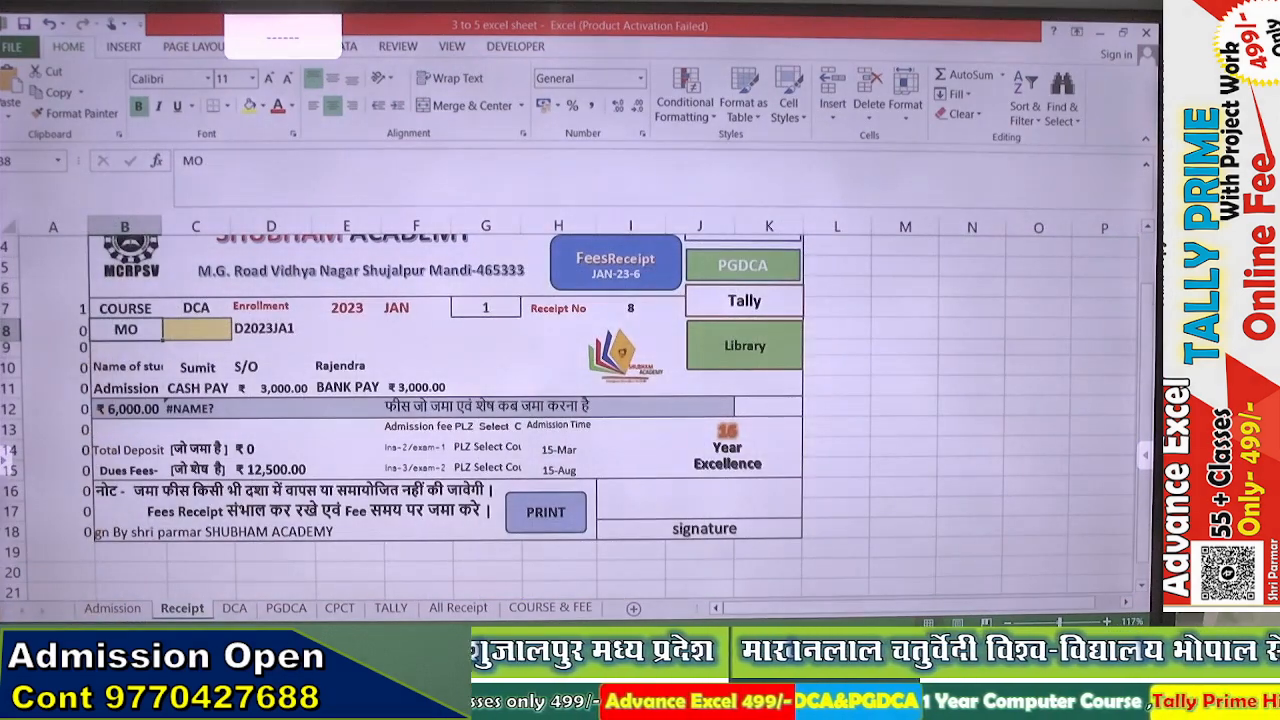
pyautogui.write('=')
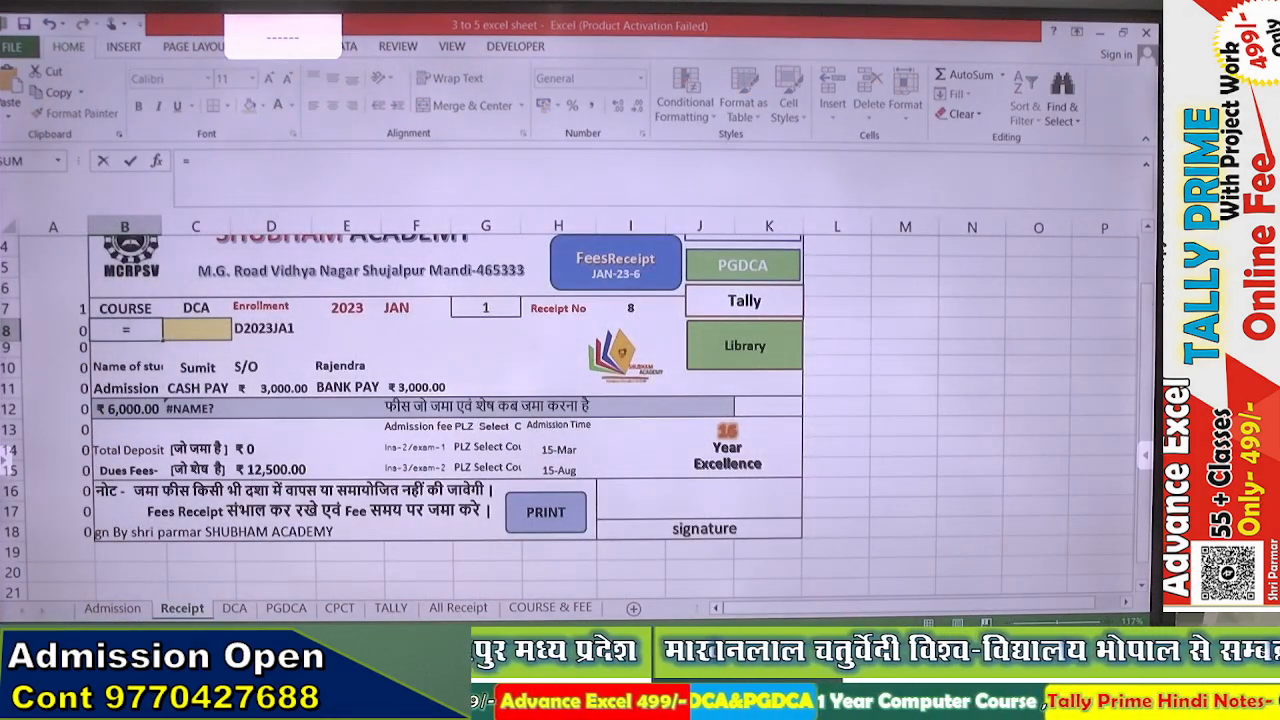
pyautogui.click(234, 608)
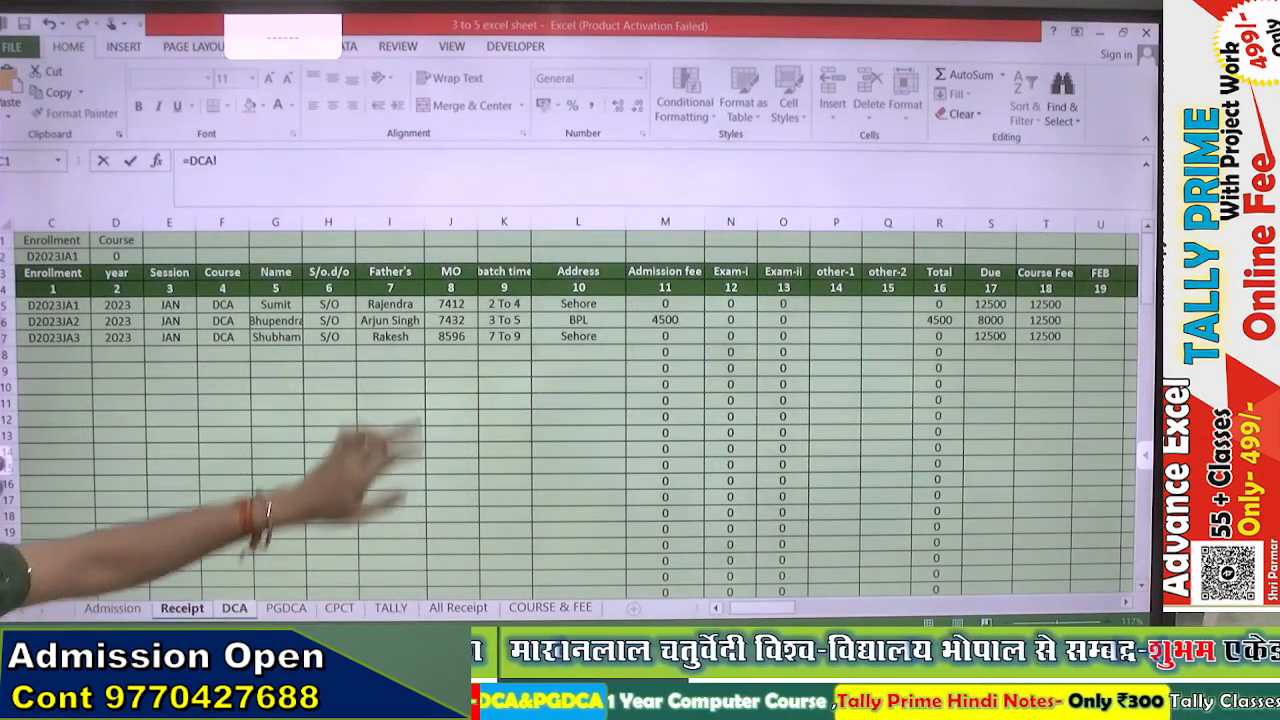
pyautogui.click(451, 272)
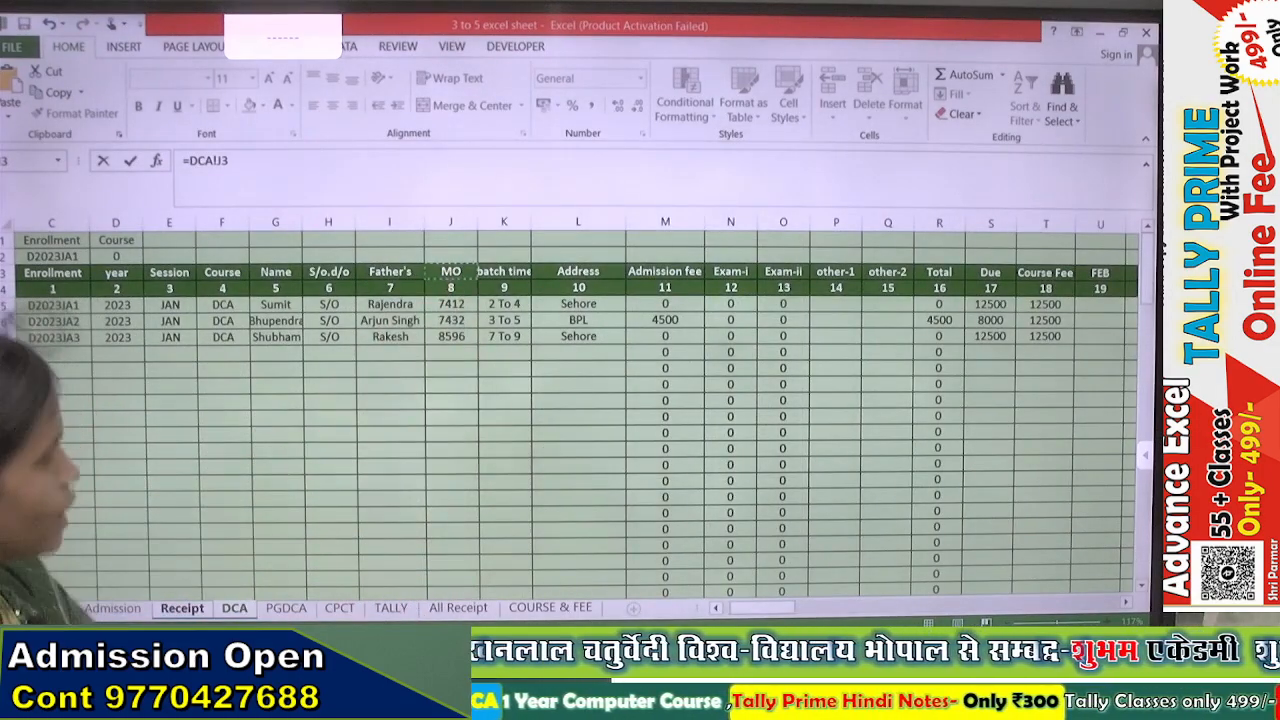
pyautogui.press('Return')
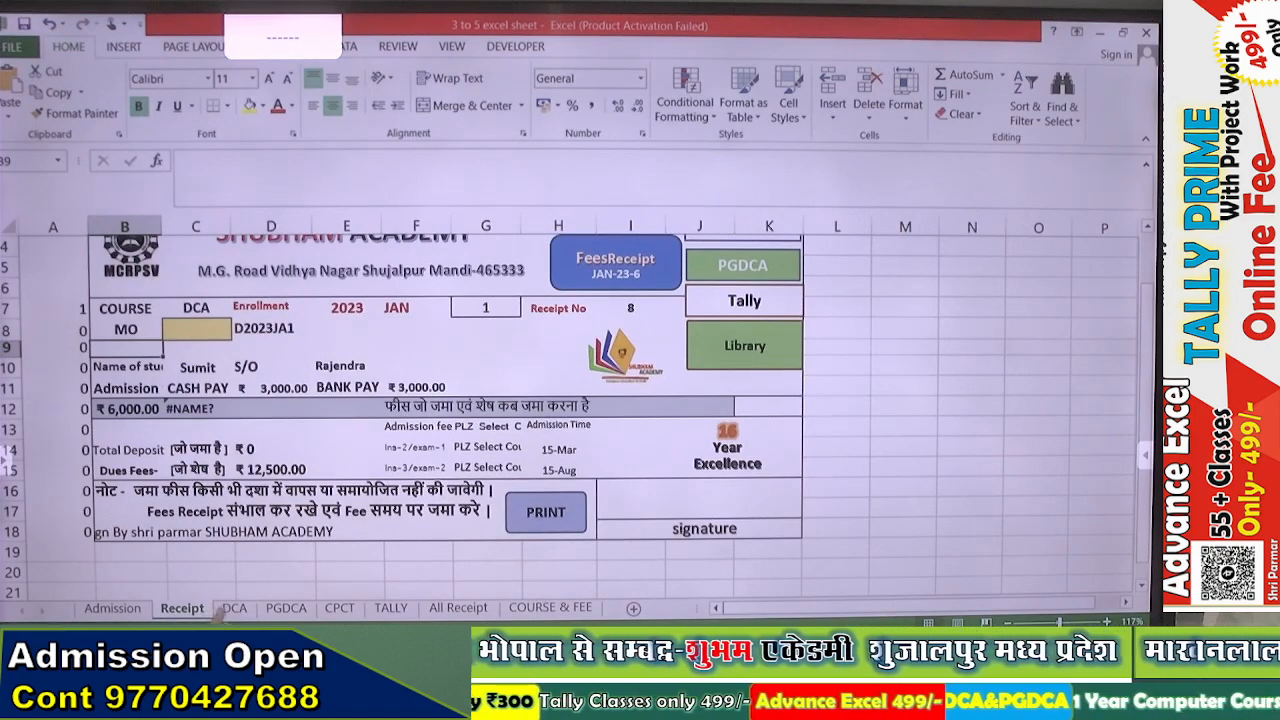
# Review the MO column and header layout on the PGDCA, CPCT, TALLY and DCA sheets against the fee receipt
pyautogui.click(286, 608)
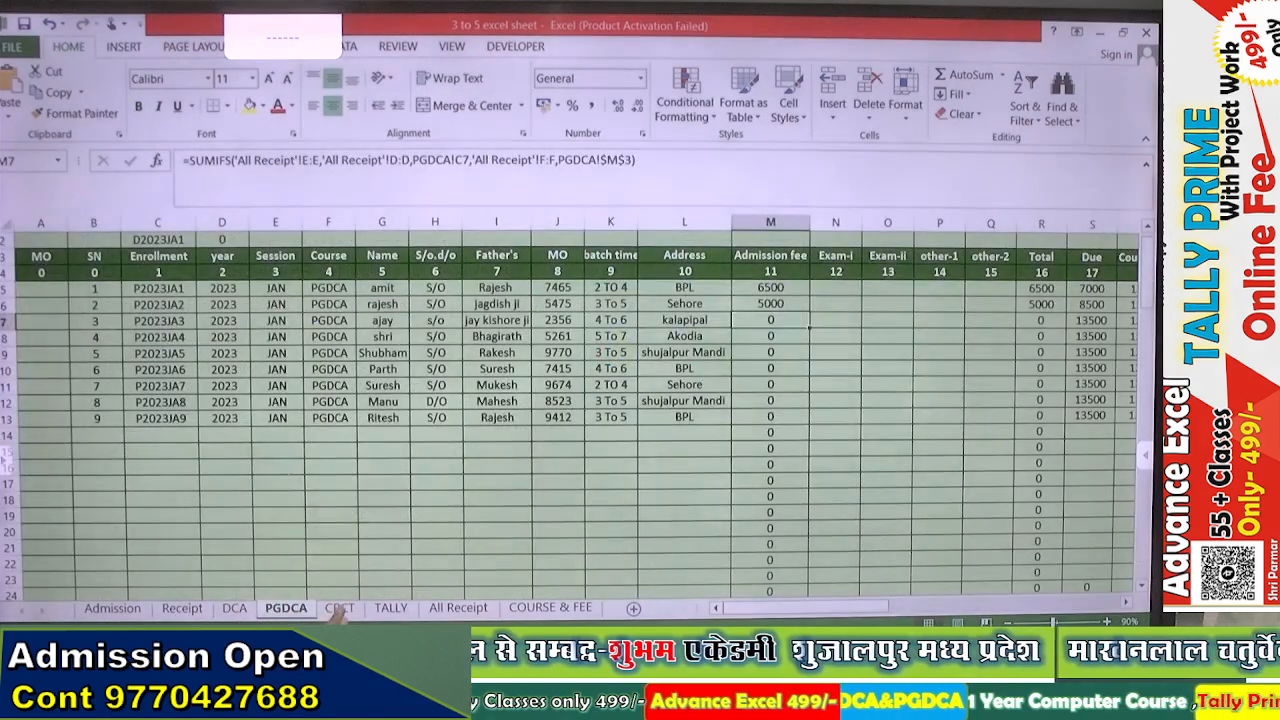
pyautogui.click(339, 608)
pyautogui.click(390, 608)
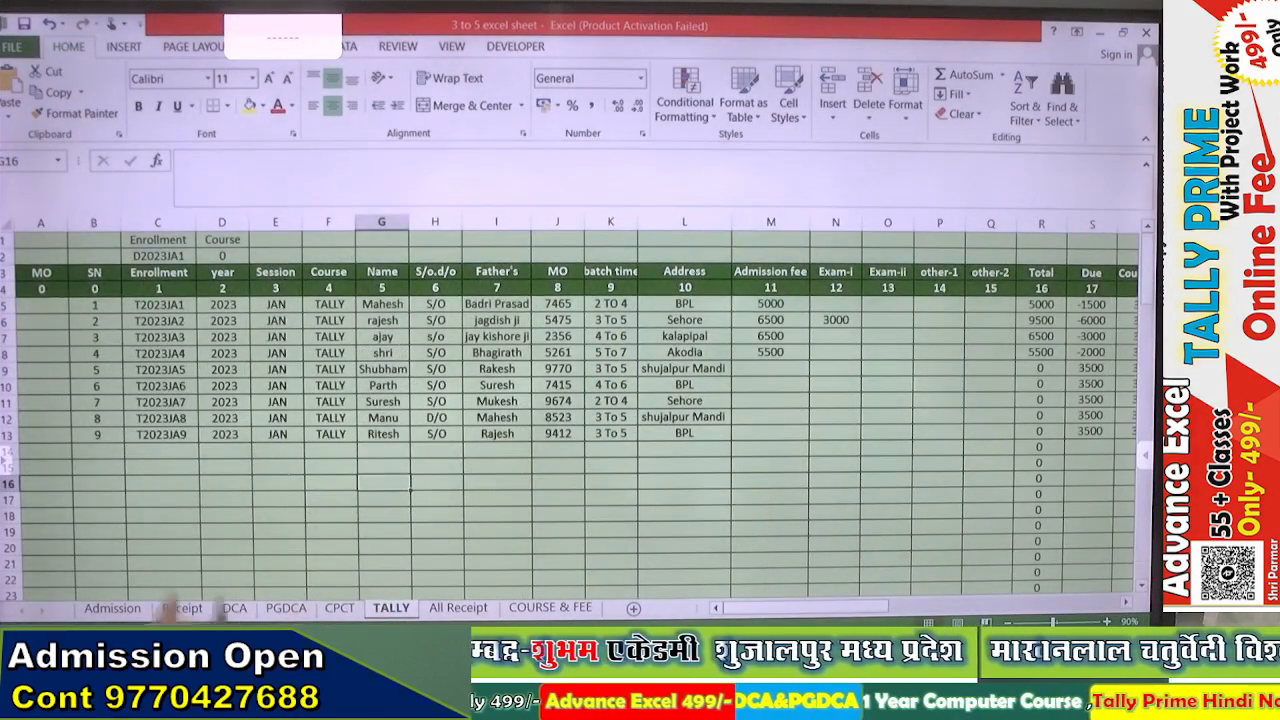
pyautogui.click(234, 608)
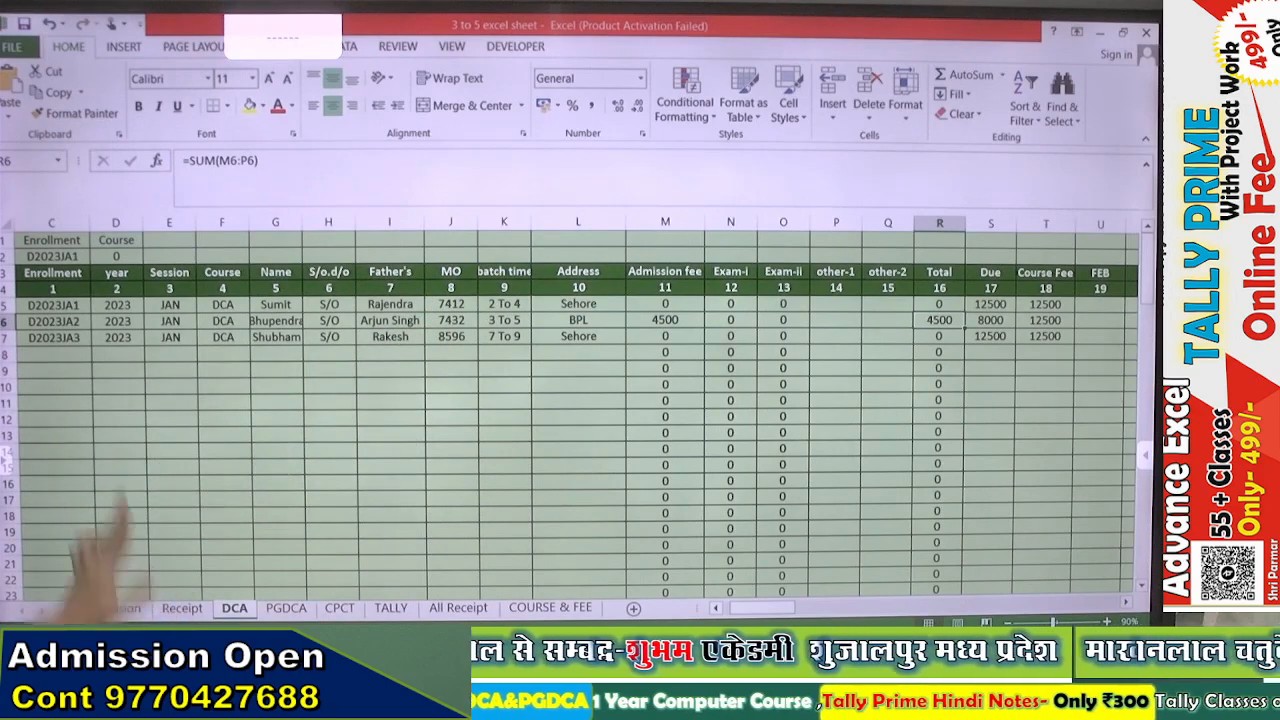
pyautogui.click(182, 608)
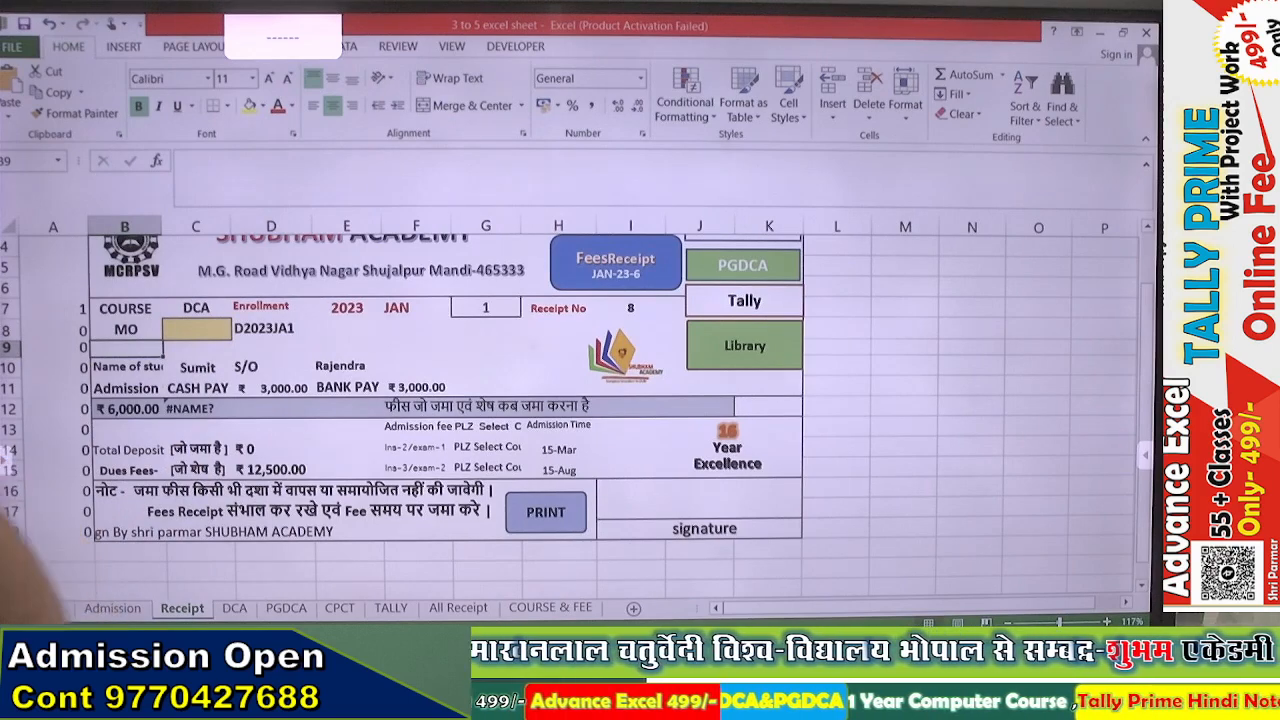
pyautogui.click(234, 608)
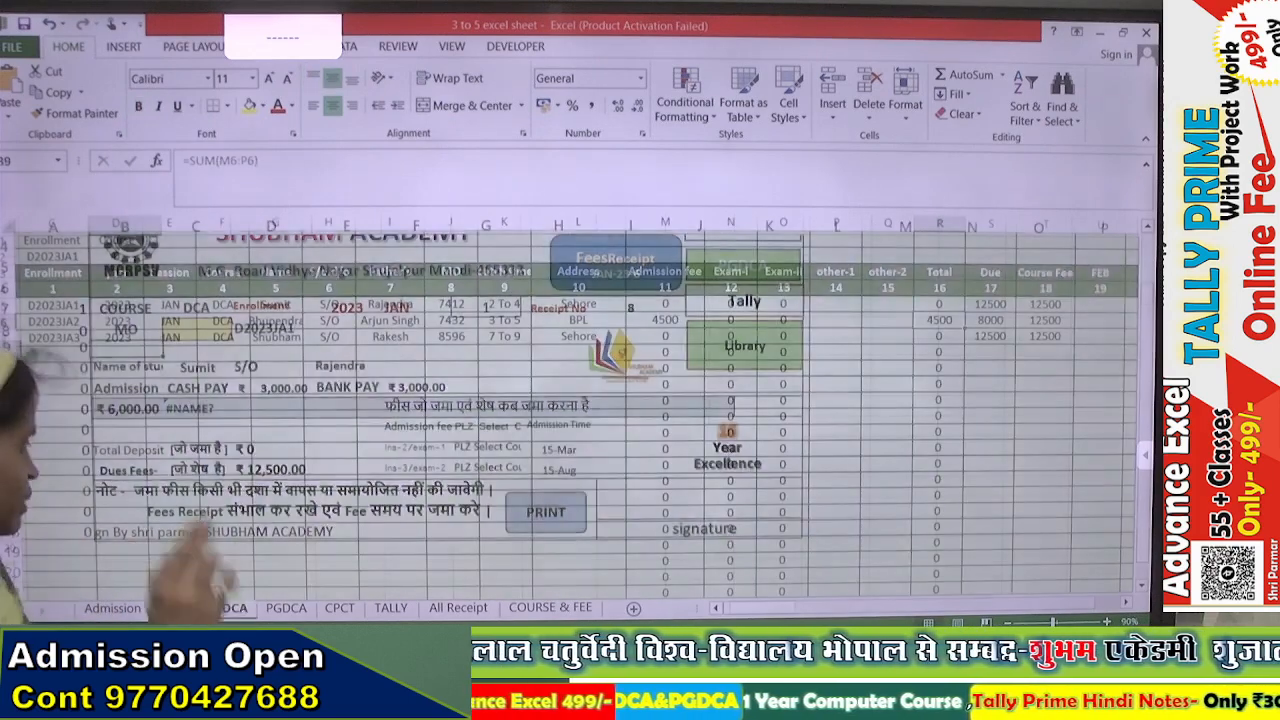